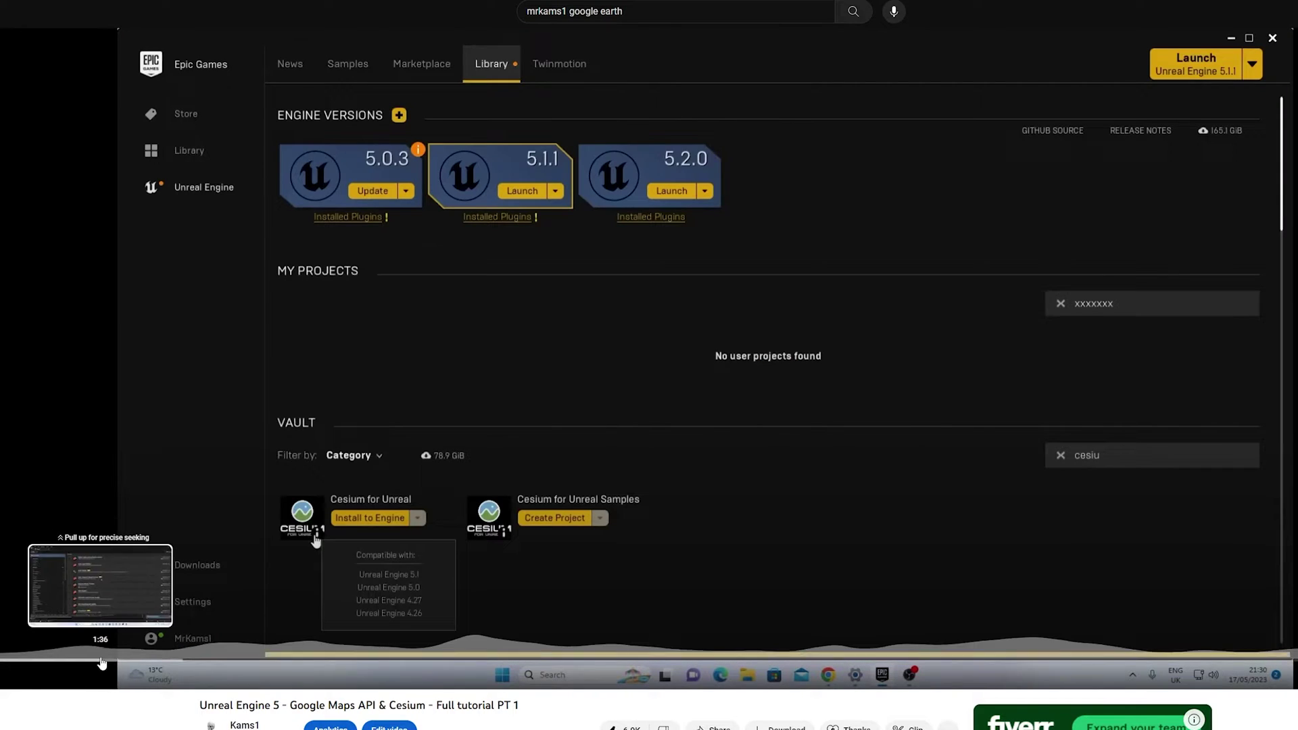
Step: Skim through the "Unreal Engine 5 - Google Maps API & Cesium - Full tutorial PT 1" video at several points
click(199, 660)
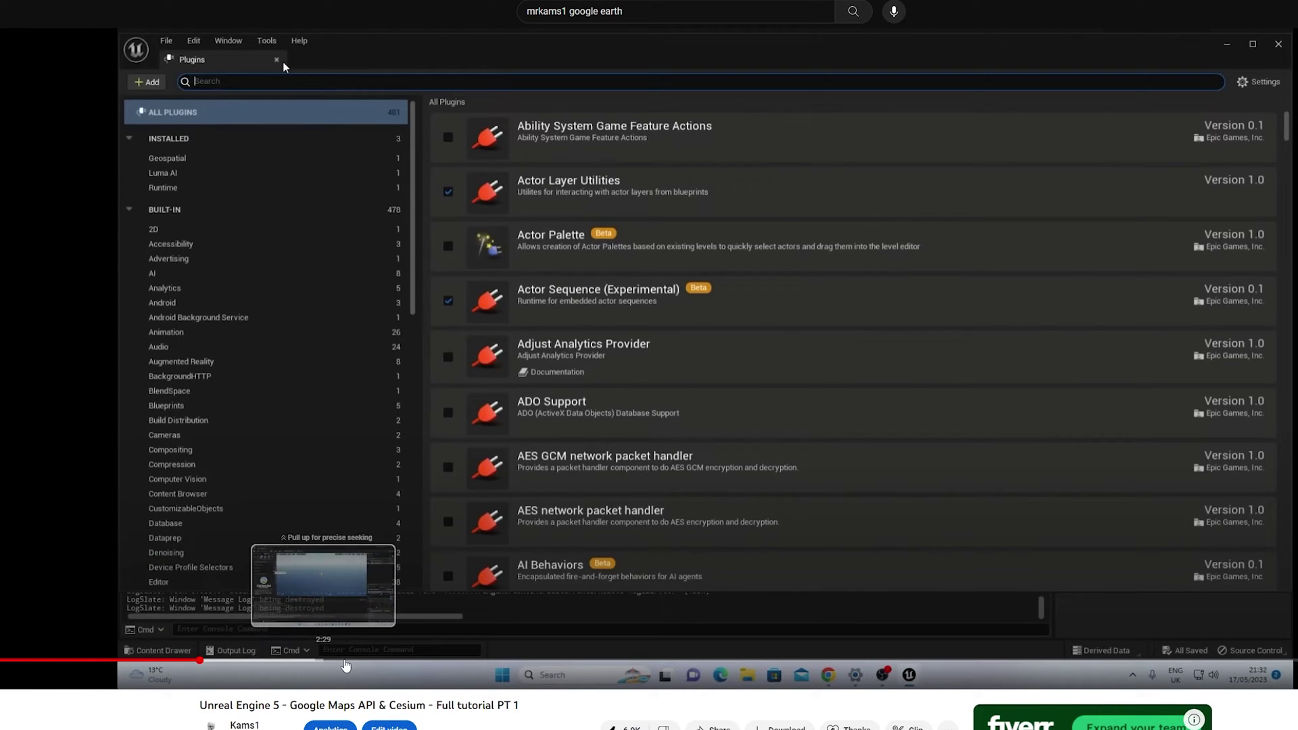
click(343, 660)
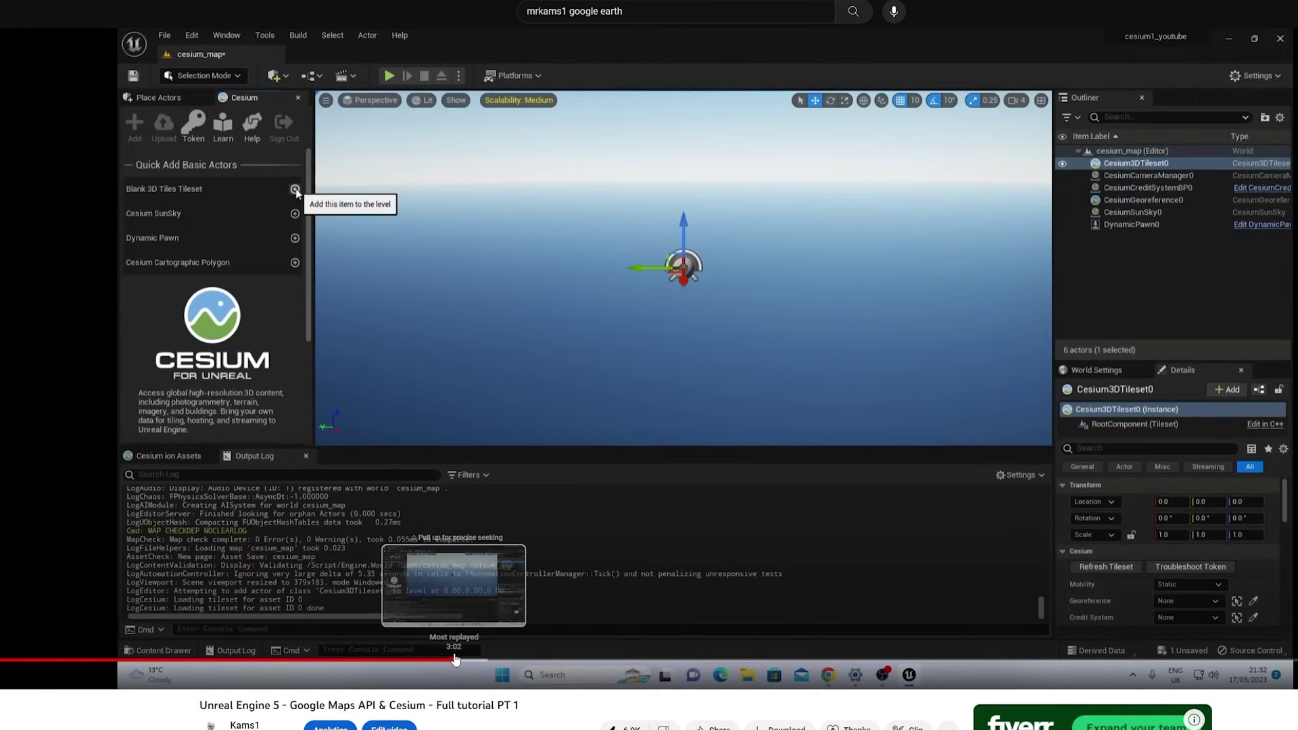
click(622, 660)
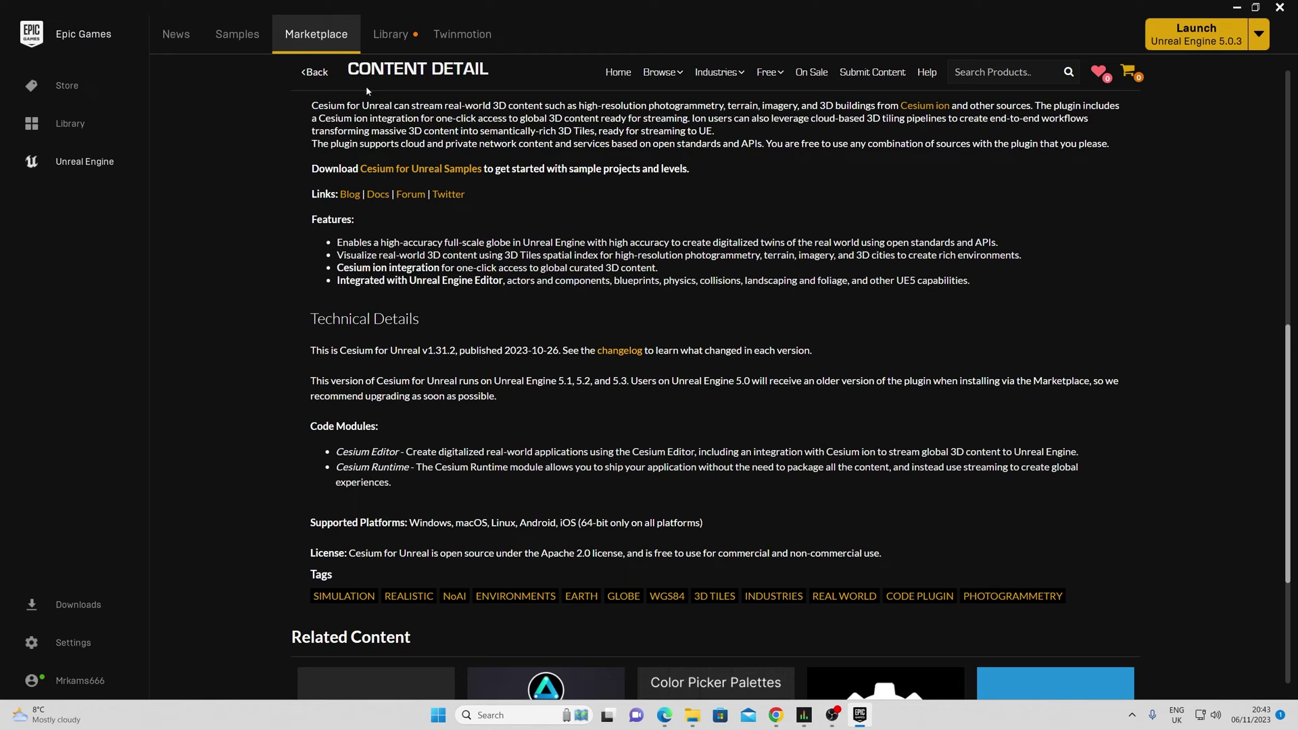
Step: Review the Cesium for Unreal marketplace page, including its description, technical details and supported engine versions
scroll(575, 373, up, 8)
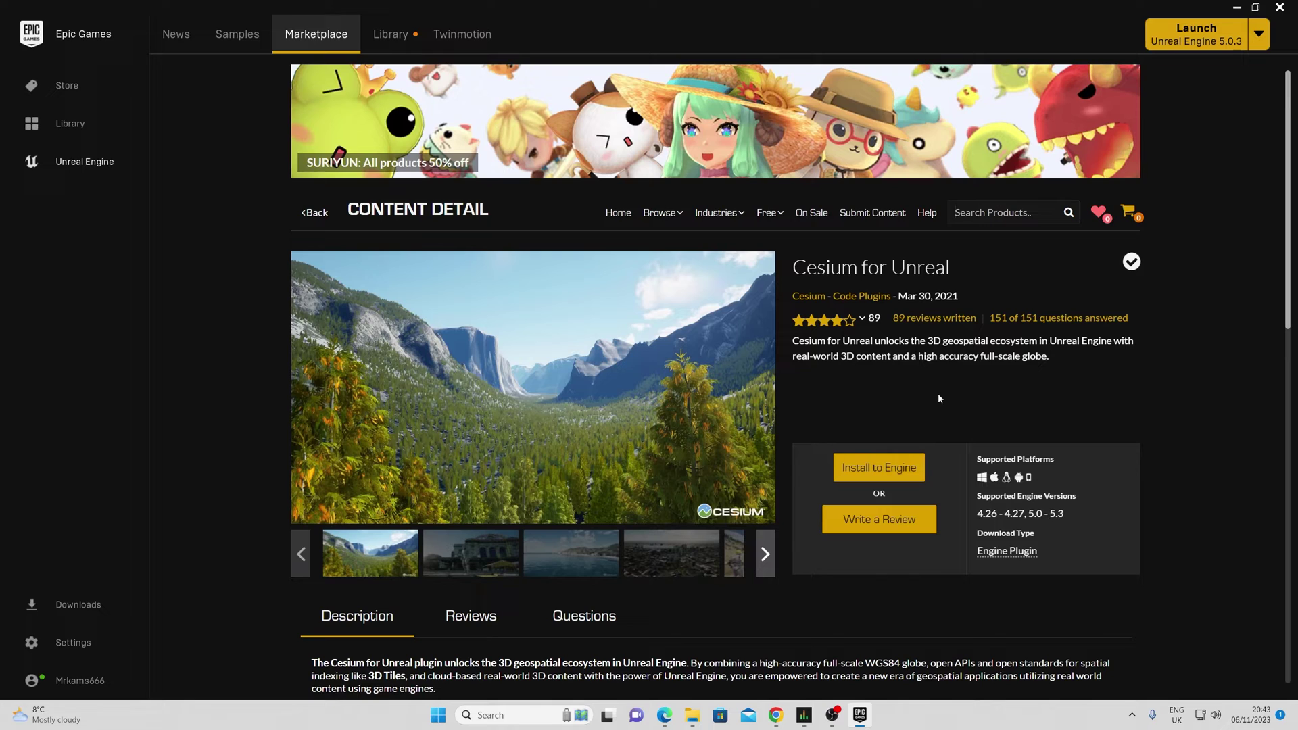
scroll(938, 392, down, 2)
scroll(938, 392, down, 3)
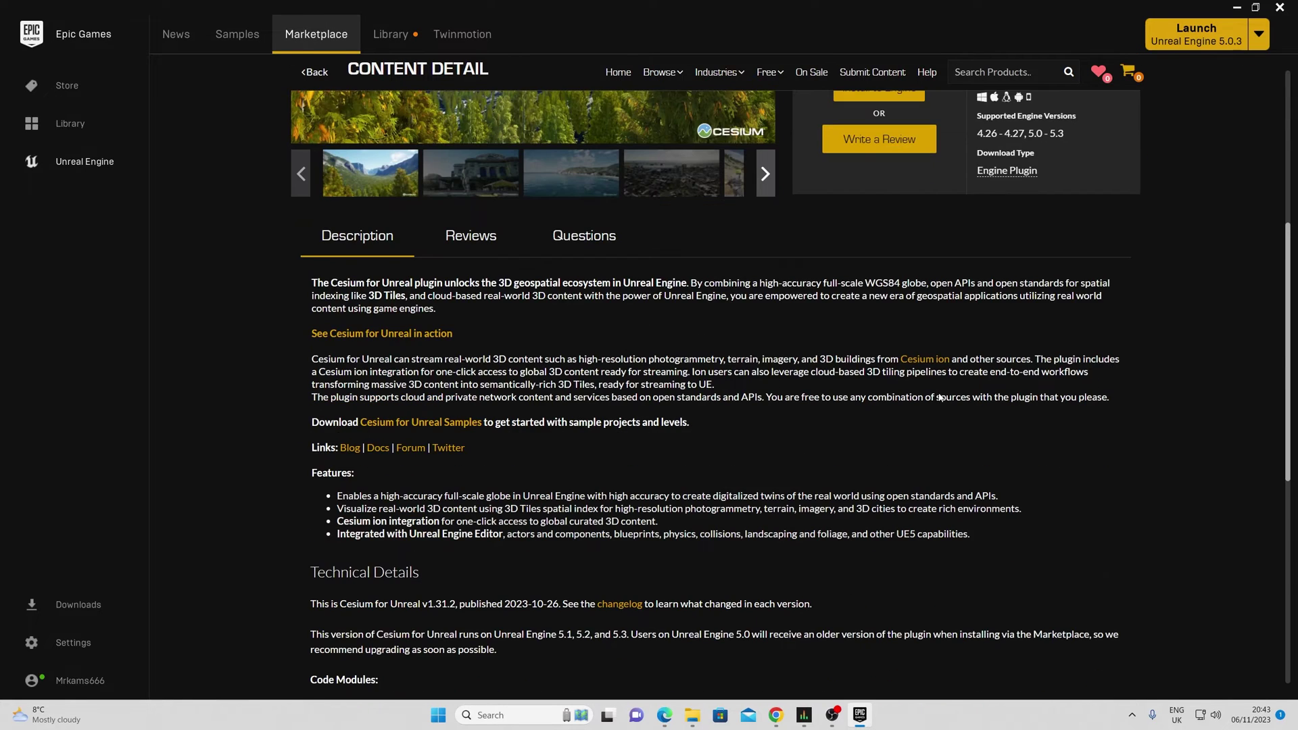
scroll(940, 395, down, 3)
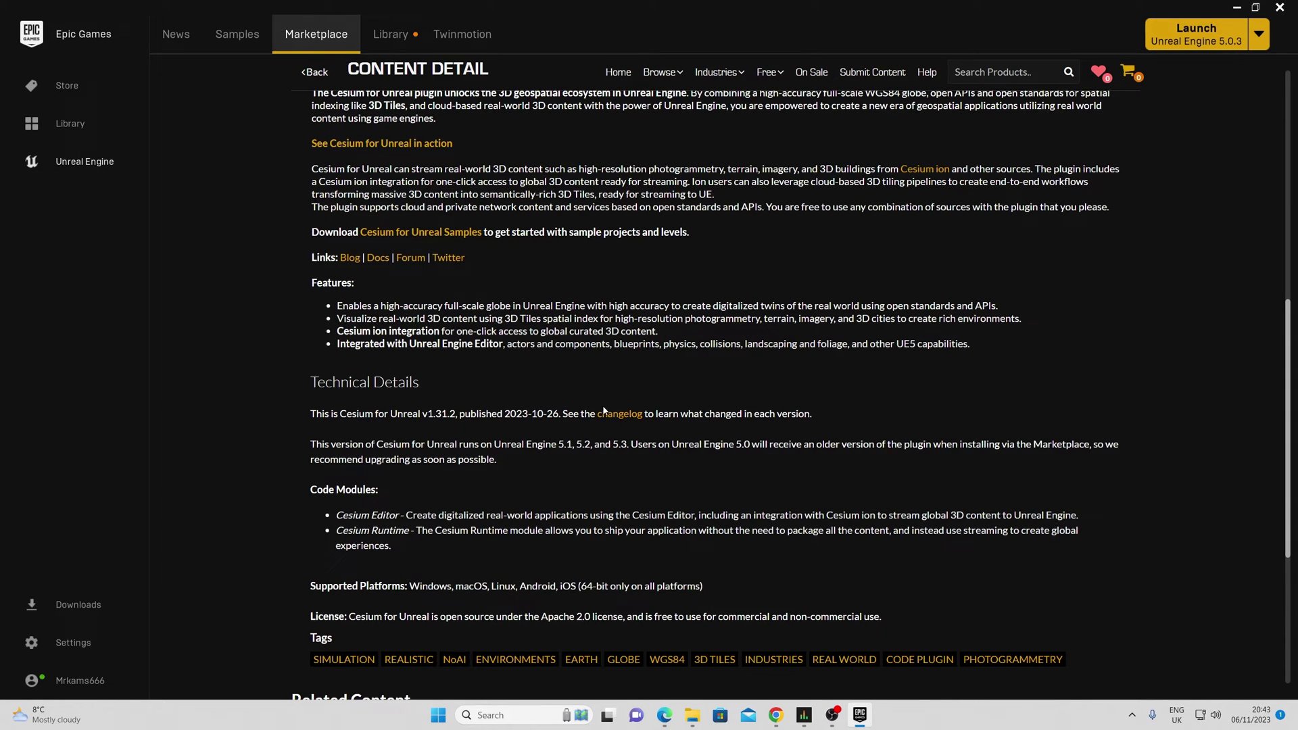
scroll(553, 341, up, 3)
scroll(486, 305, up, 6)
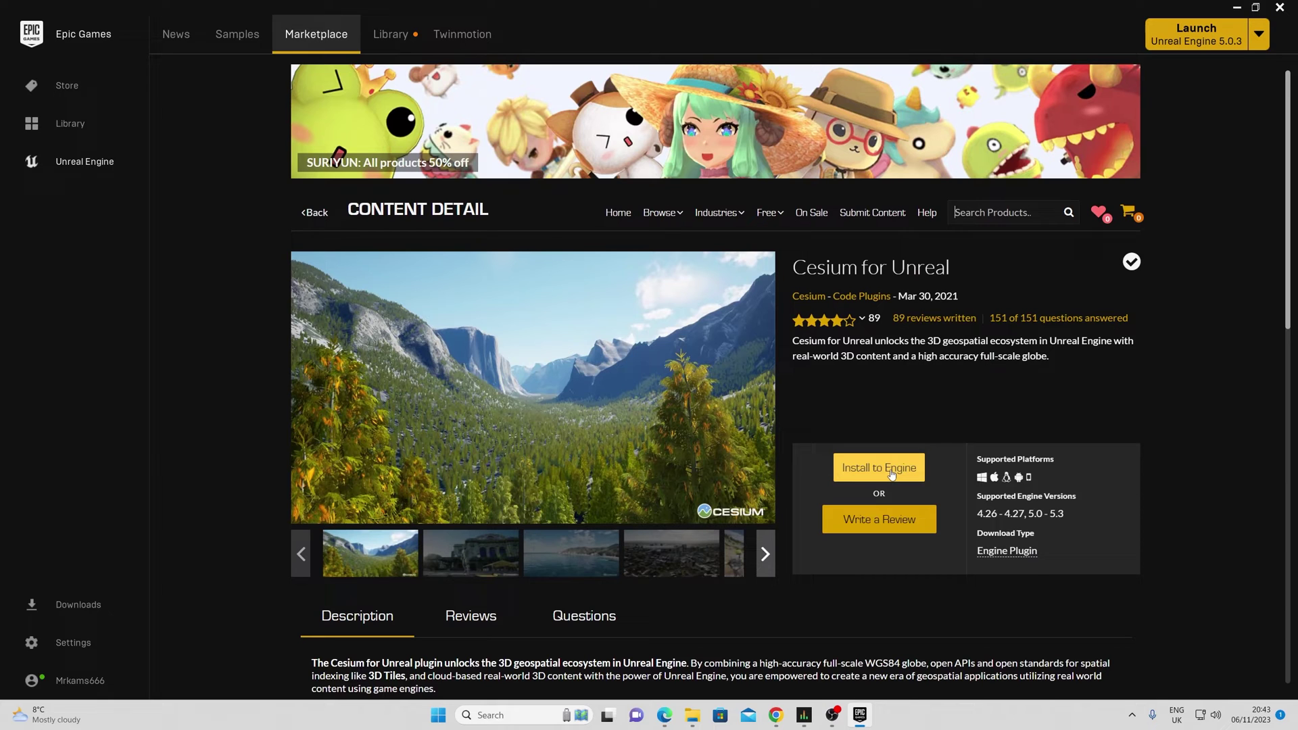
Step: Switch to the browser and download CesiumForUnreal-53-v2.0.0.zip from the GitHub release assets
click(663, 717)
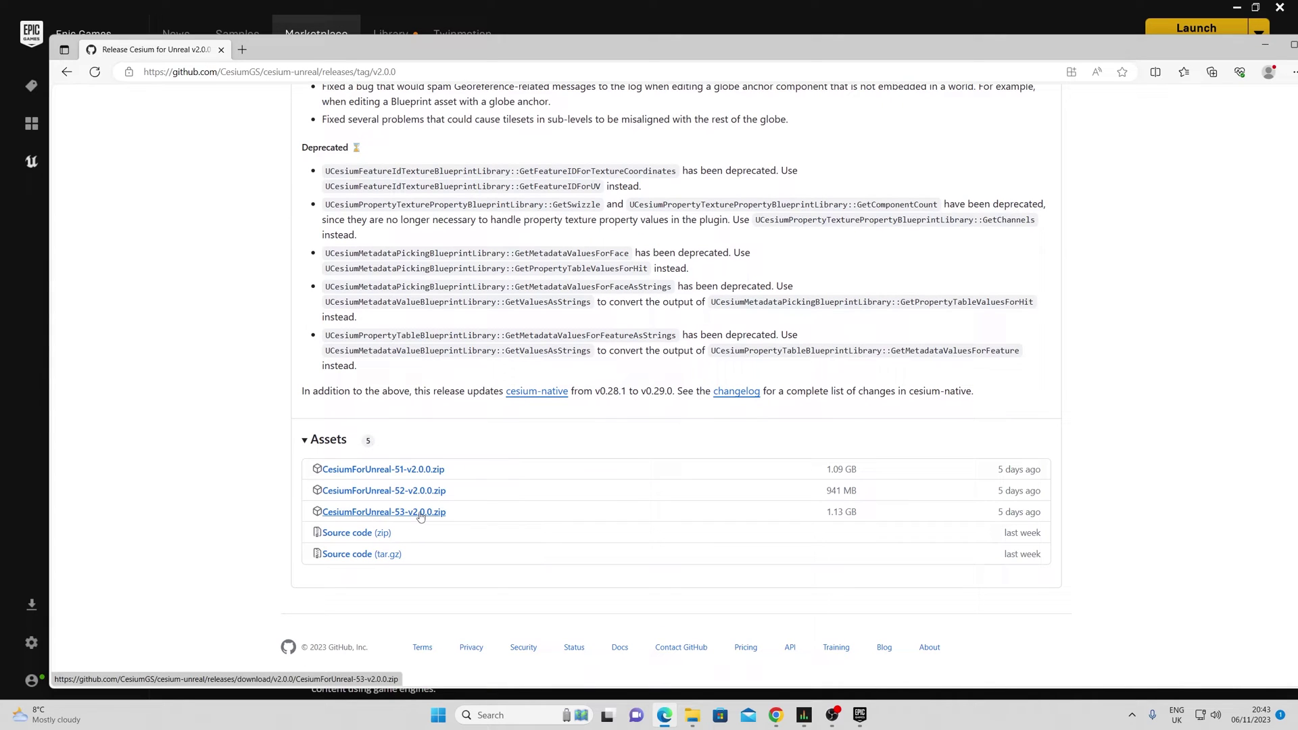
click(420, 515)
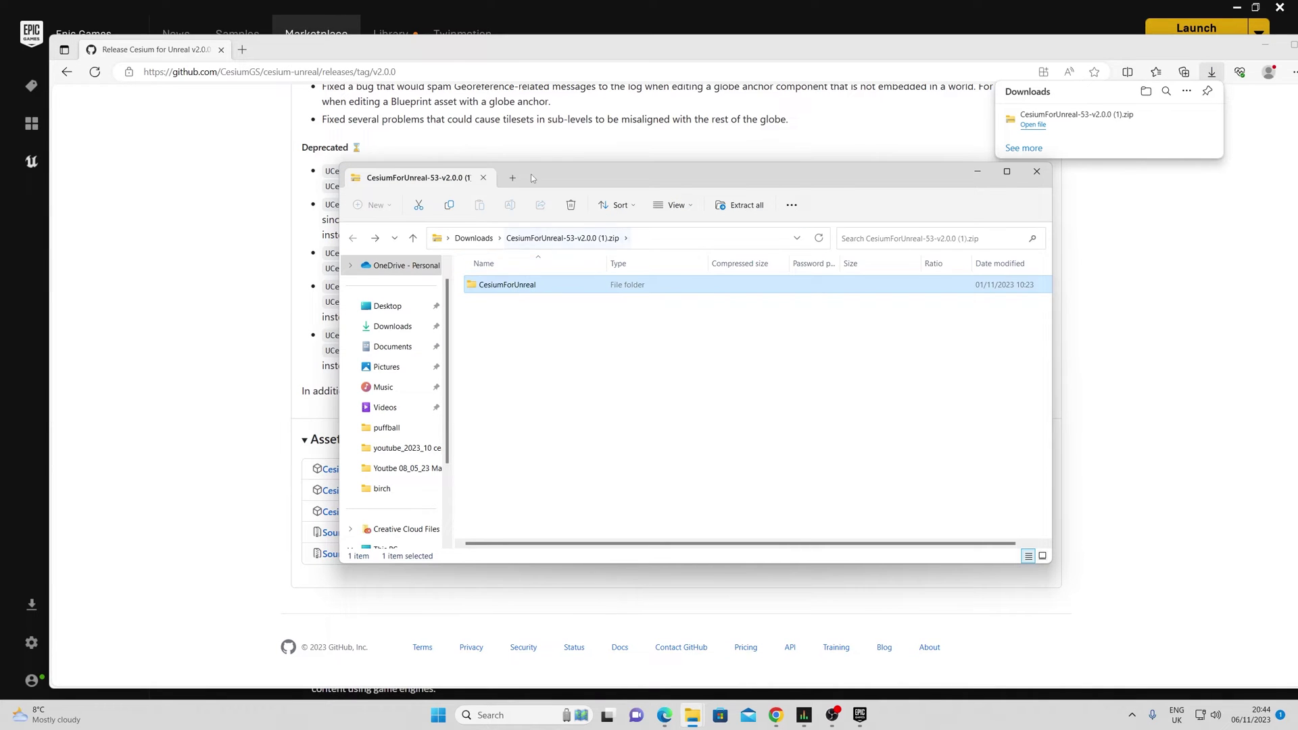
Step: Copy the CesiumForUnreal folder from the downloaded zip and check its place in the UE_5.3 Engine Plugins folder
drag(532, 178, 581, 204)
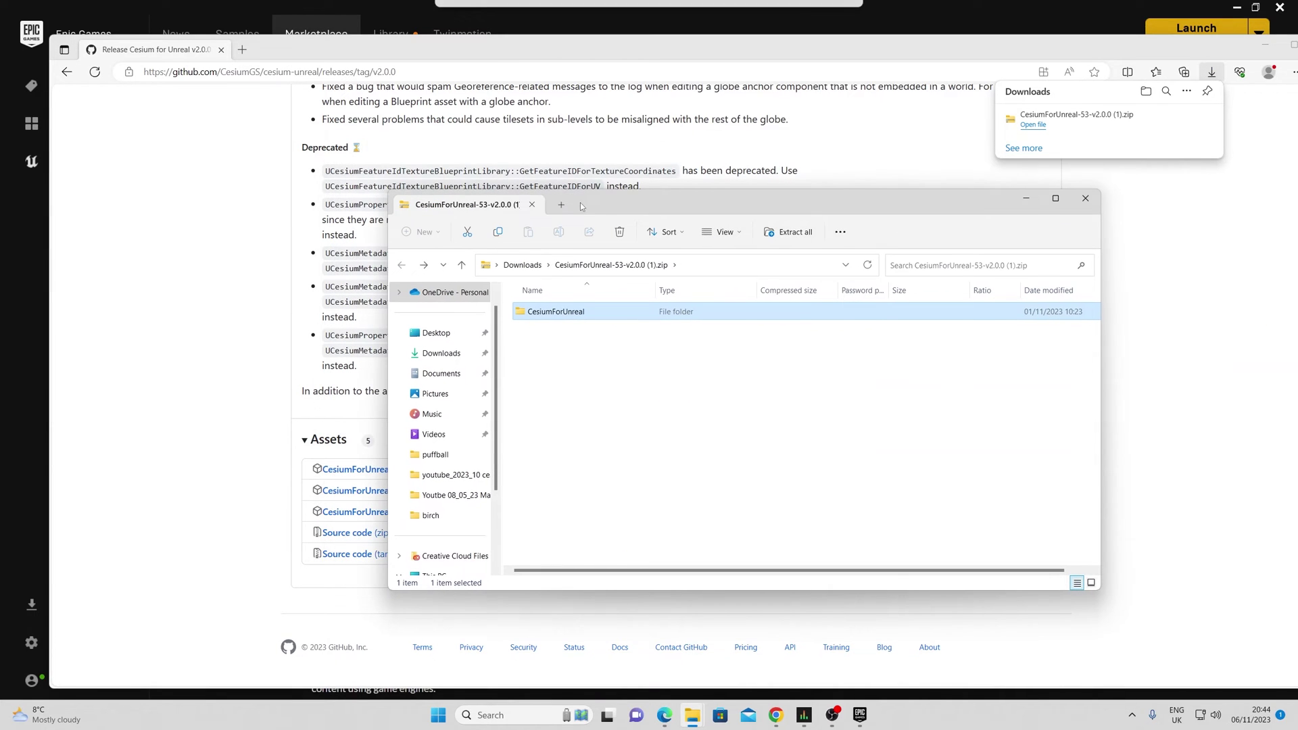
right_click(549, 315)
click(587, 373)
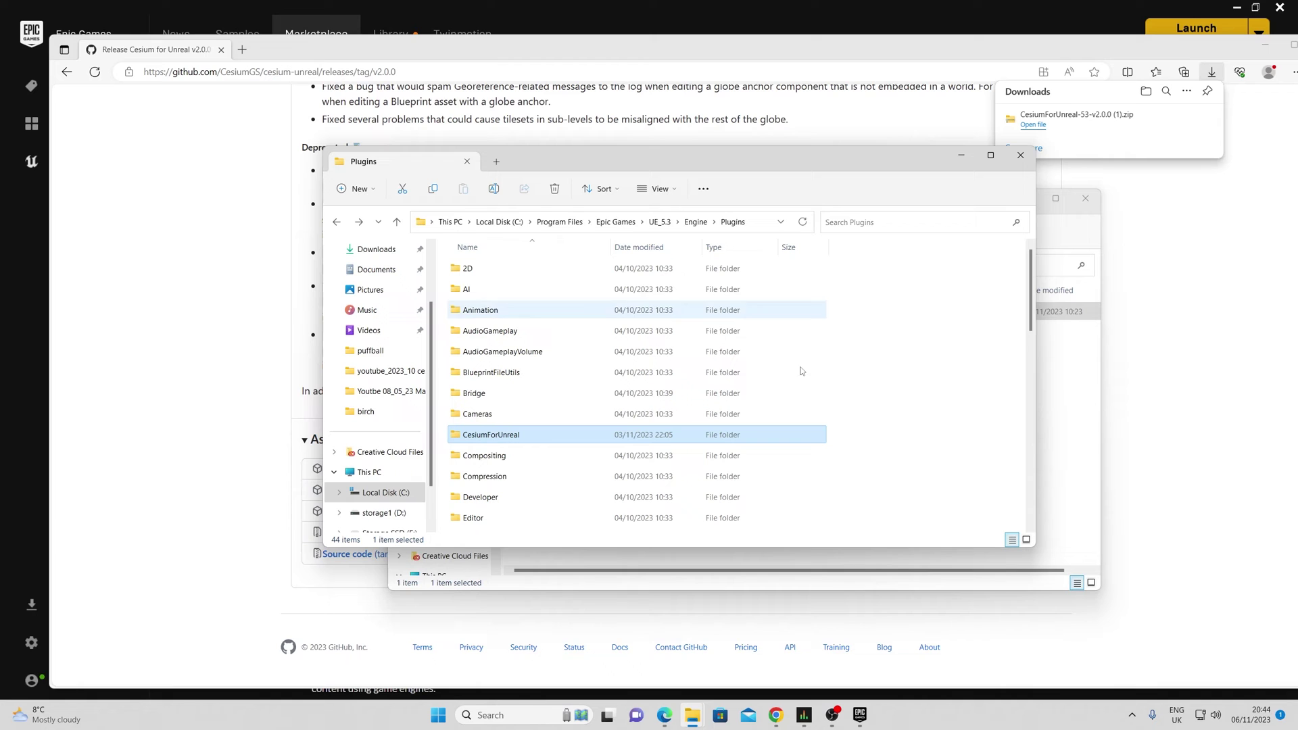
click(1021, 155)
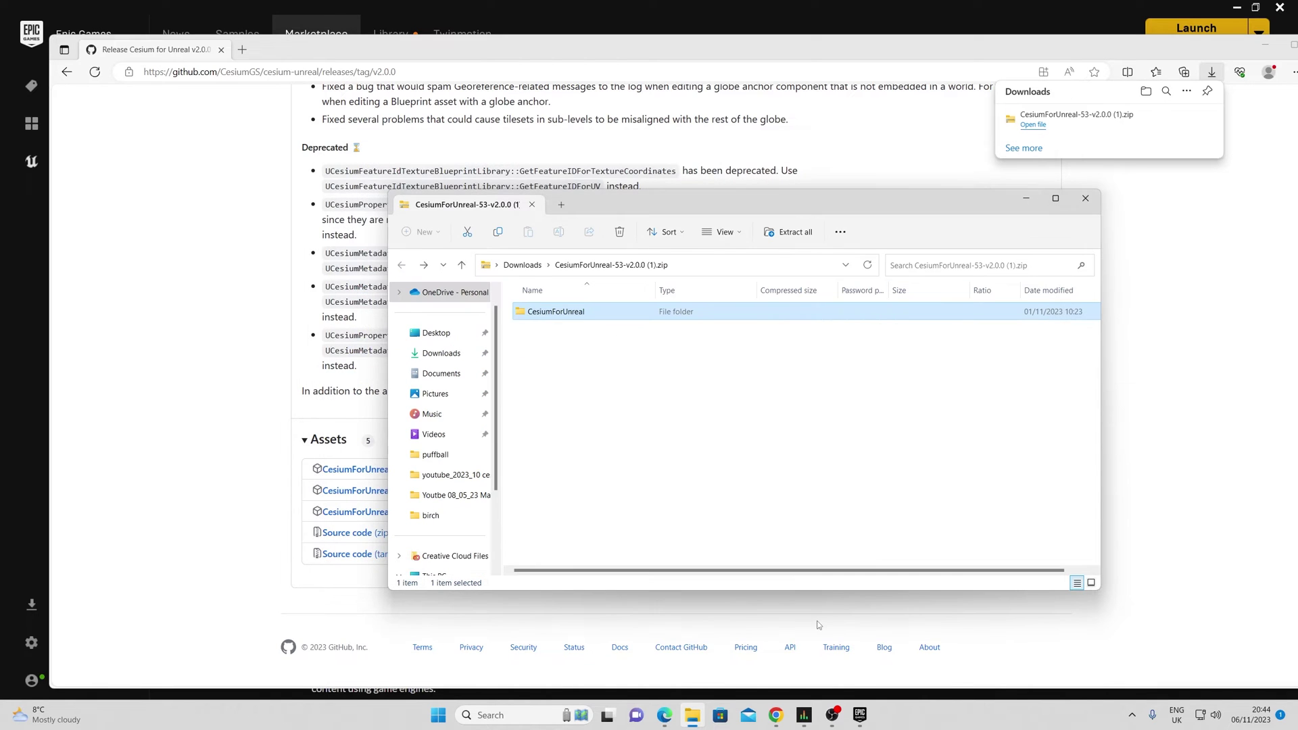
Step: Switch to the Epic Games Launcher and launch Unreal Engine 5.3.1 from the installed engine versions
click(859, 714)
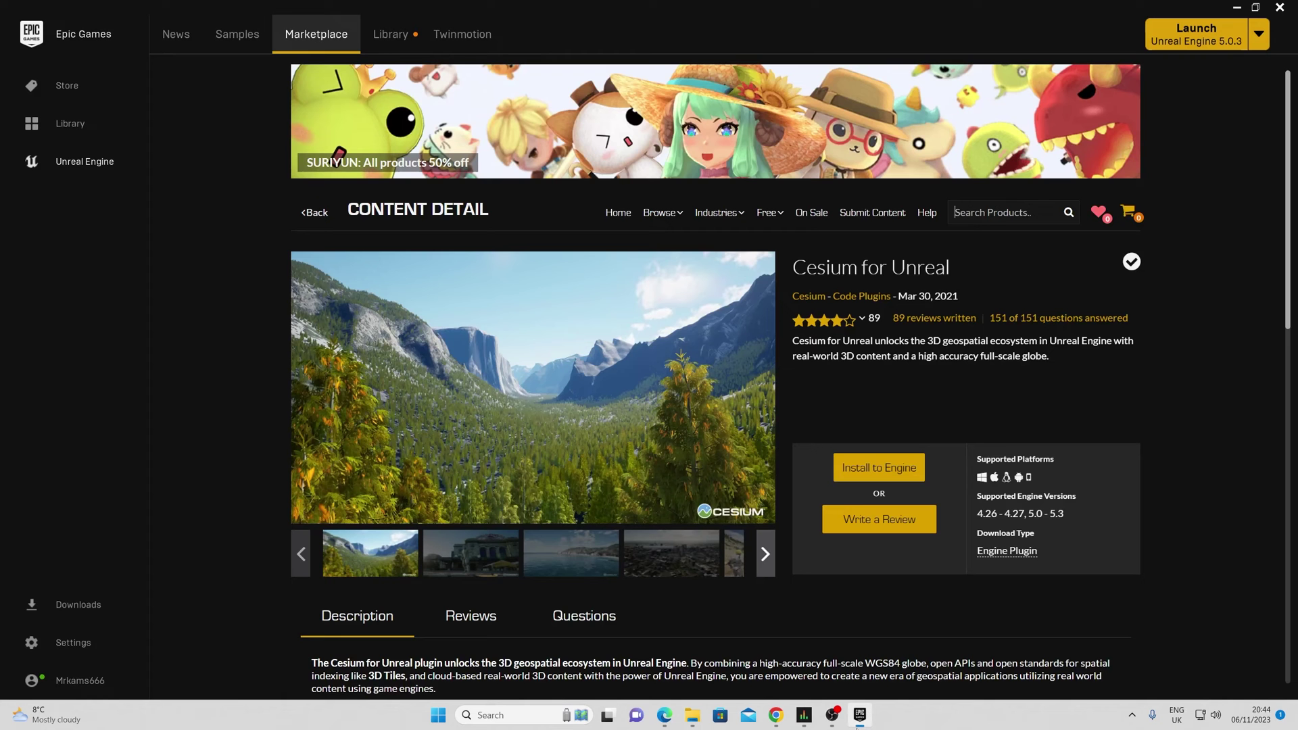
click(389, 37)
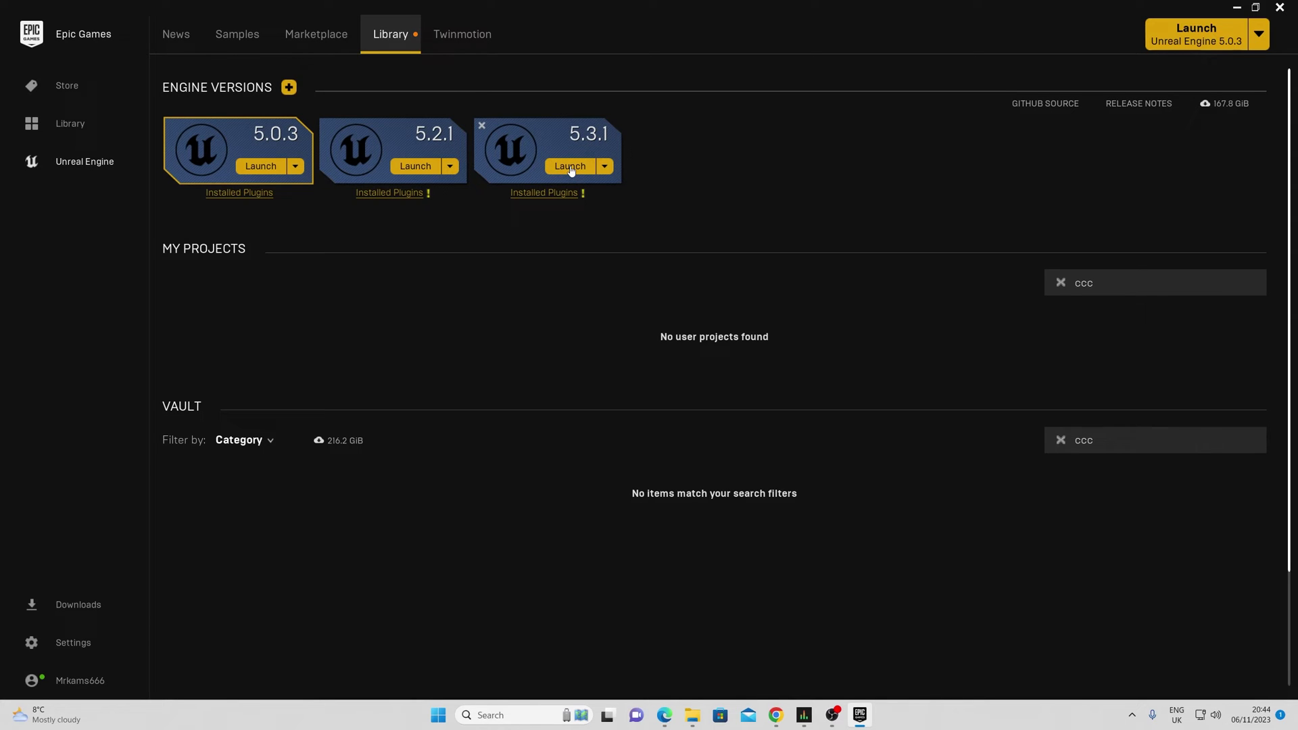
click(570, 166)
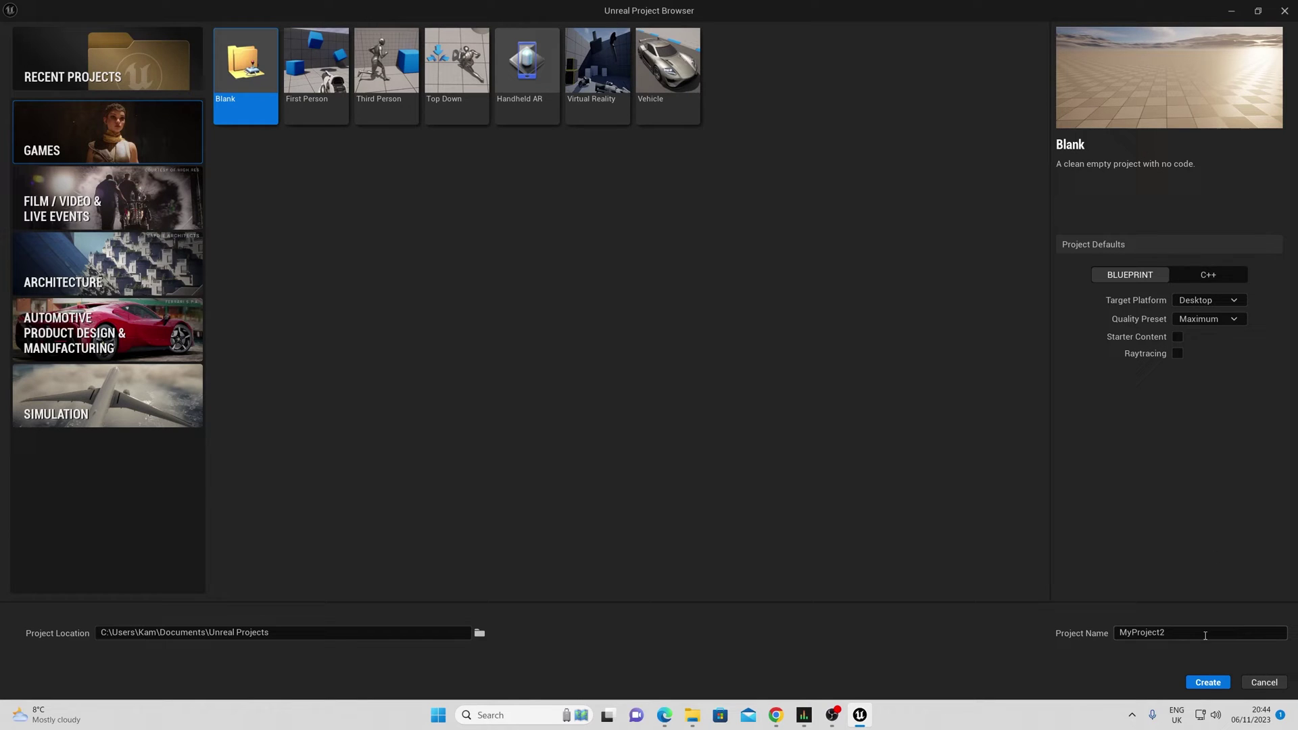
Step: Create a Blank Games project named cesium20
drag(1180, 633, 1028, 627)
text(cesium20)
click(1213, 684)
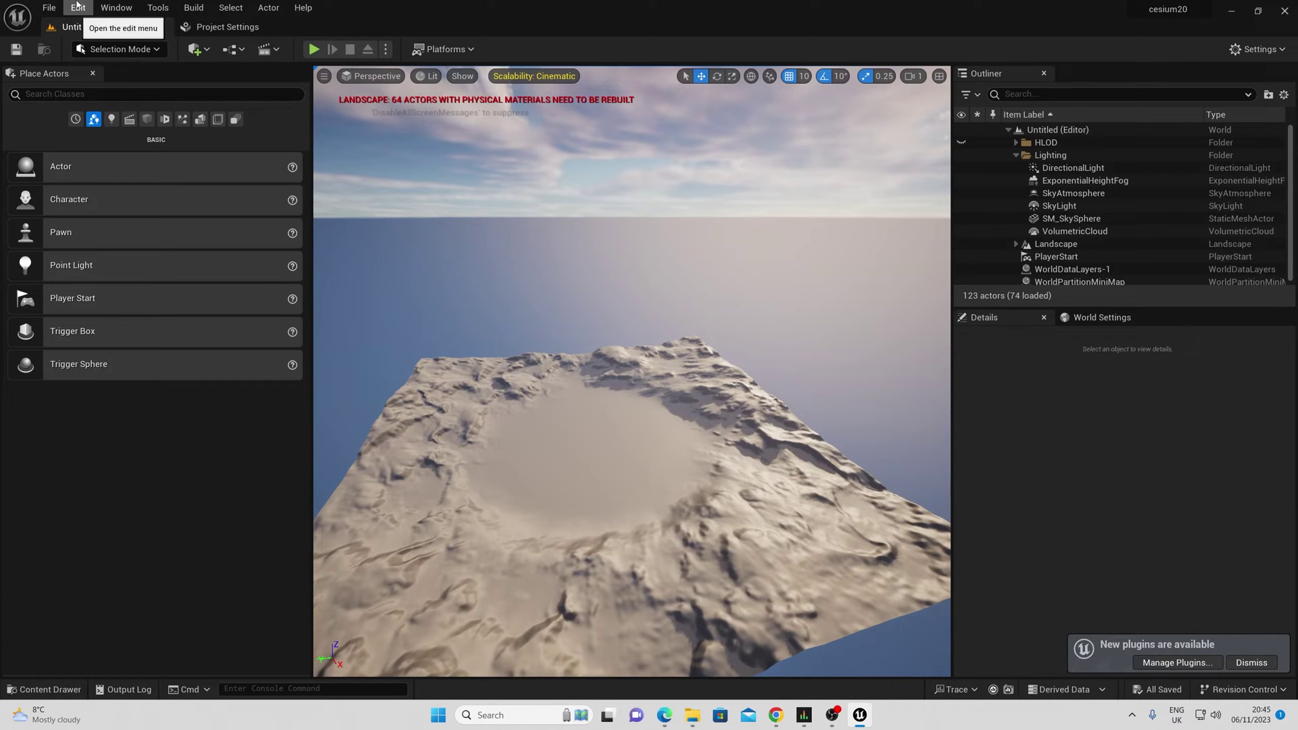
Step: Find and enable the Cesium for Unreal plugin, and close the message log and plugin windows
click(78, 7)
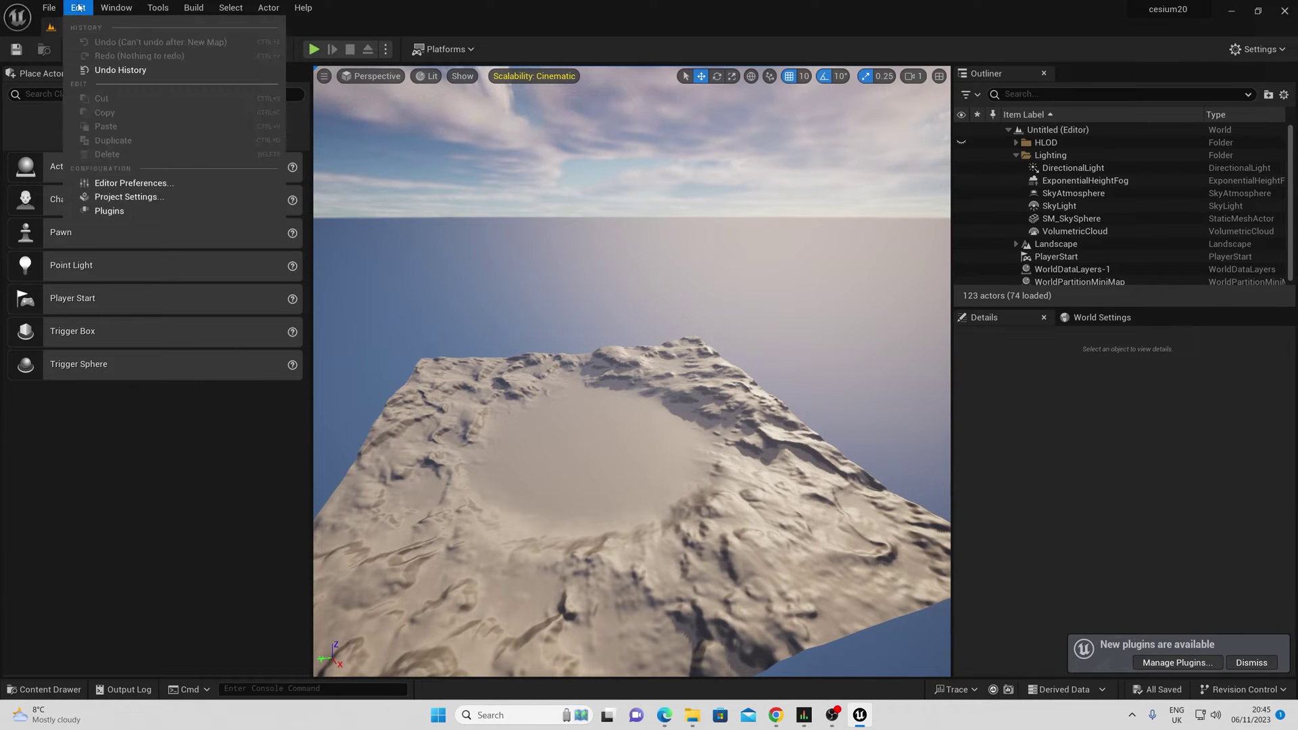
click(136, 208)
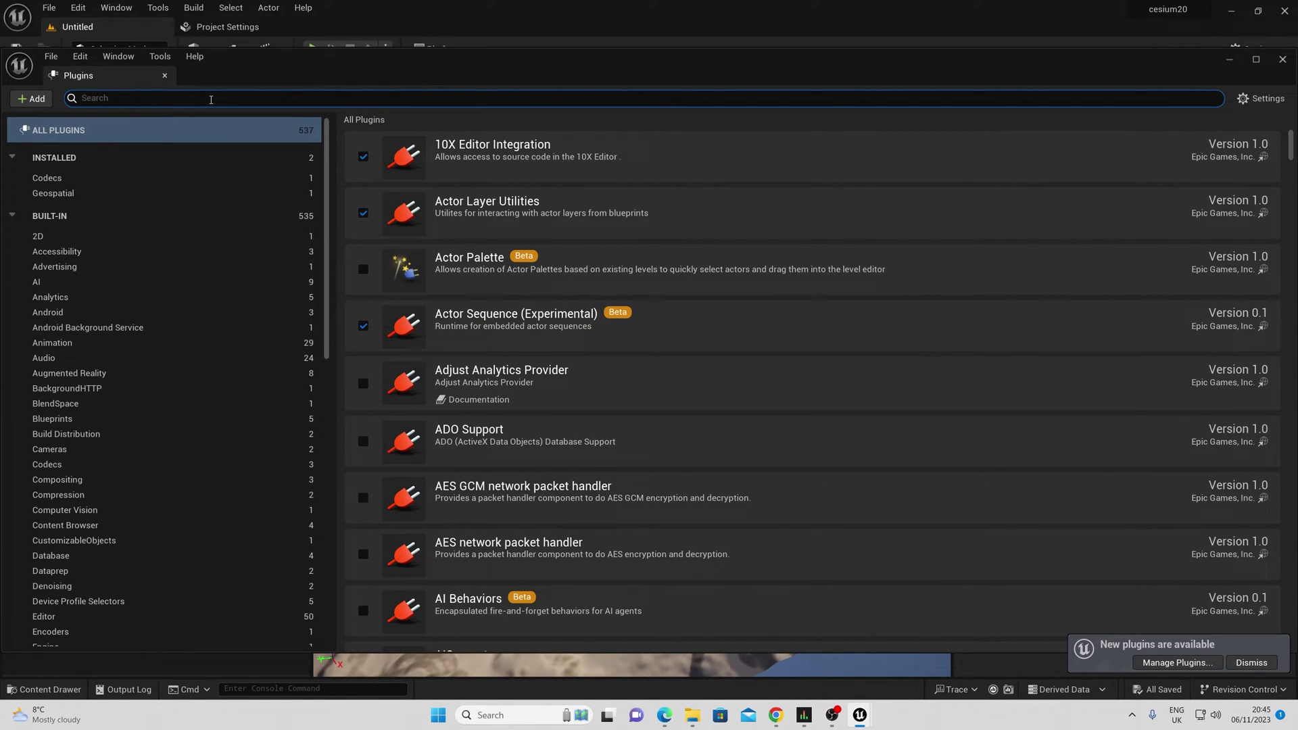
text(cesium)
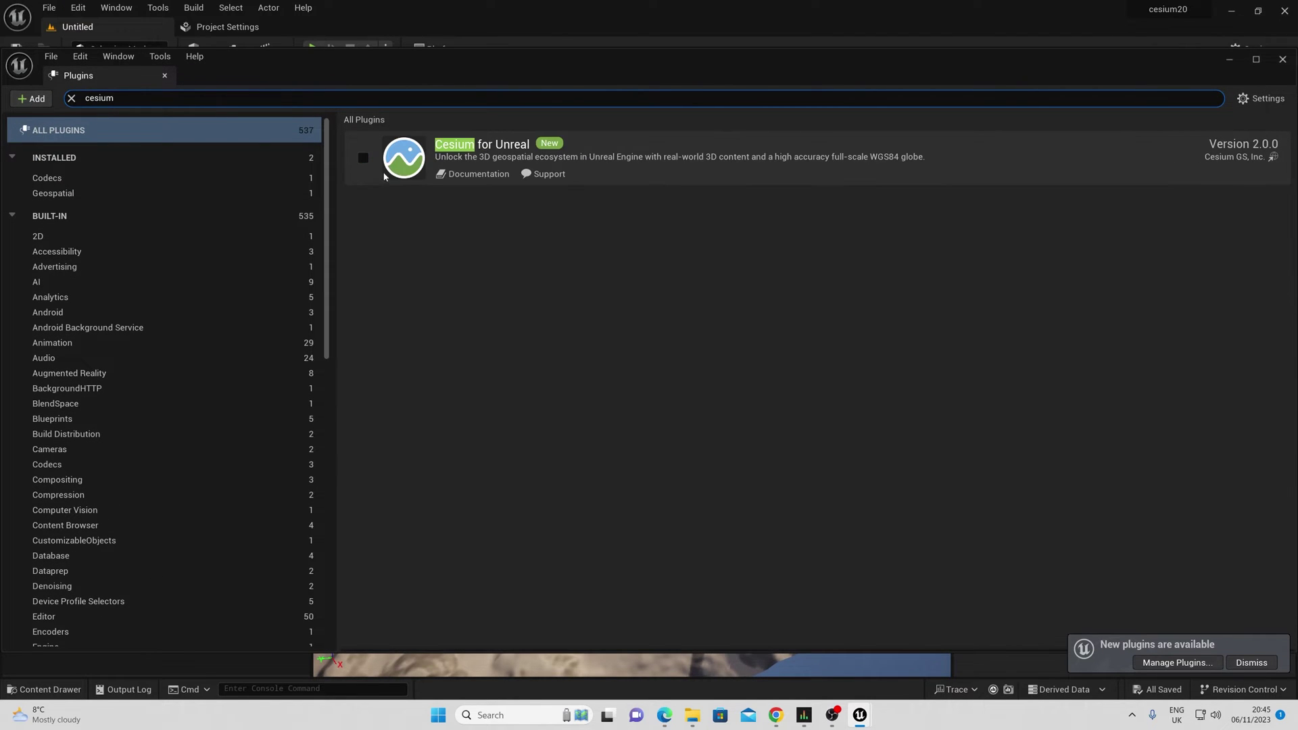
click(363, 157)
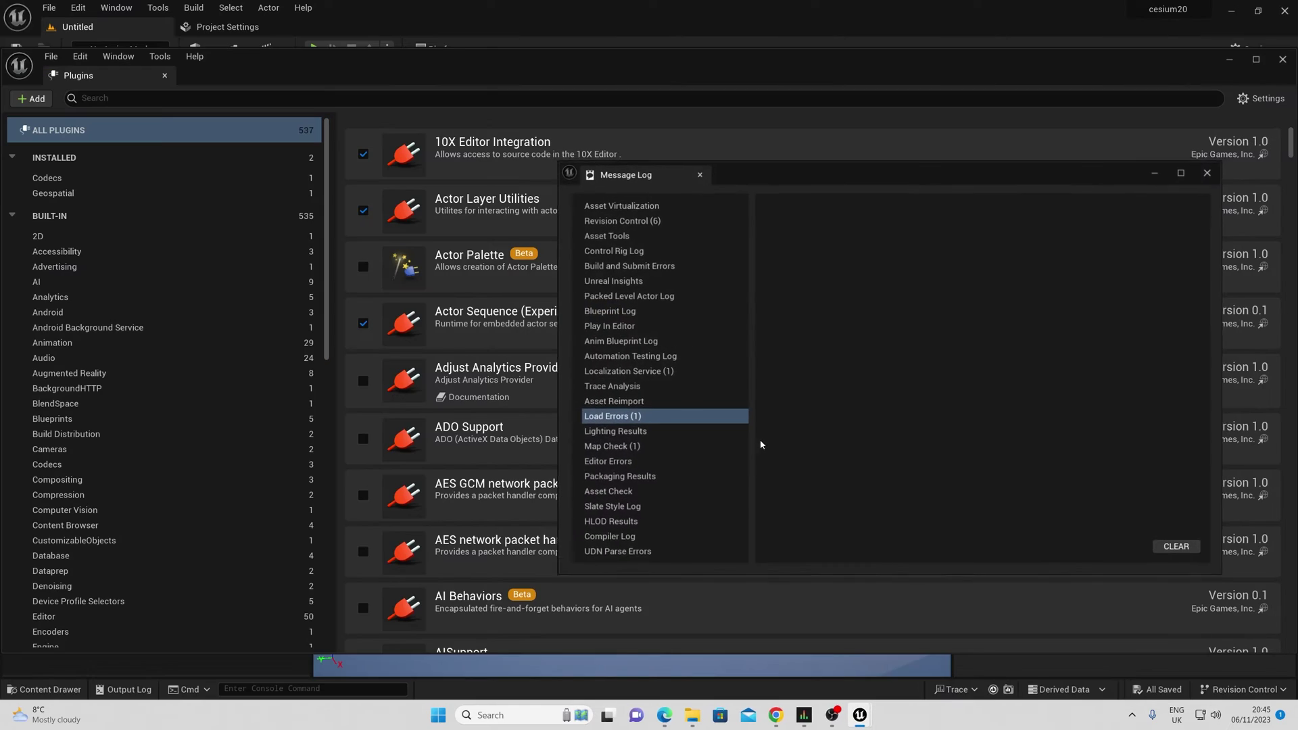
click(1215, 173)
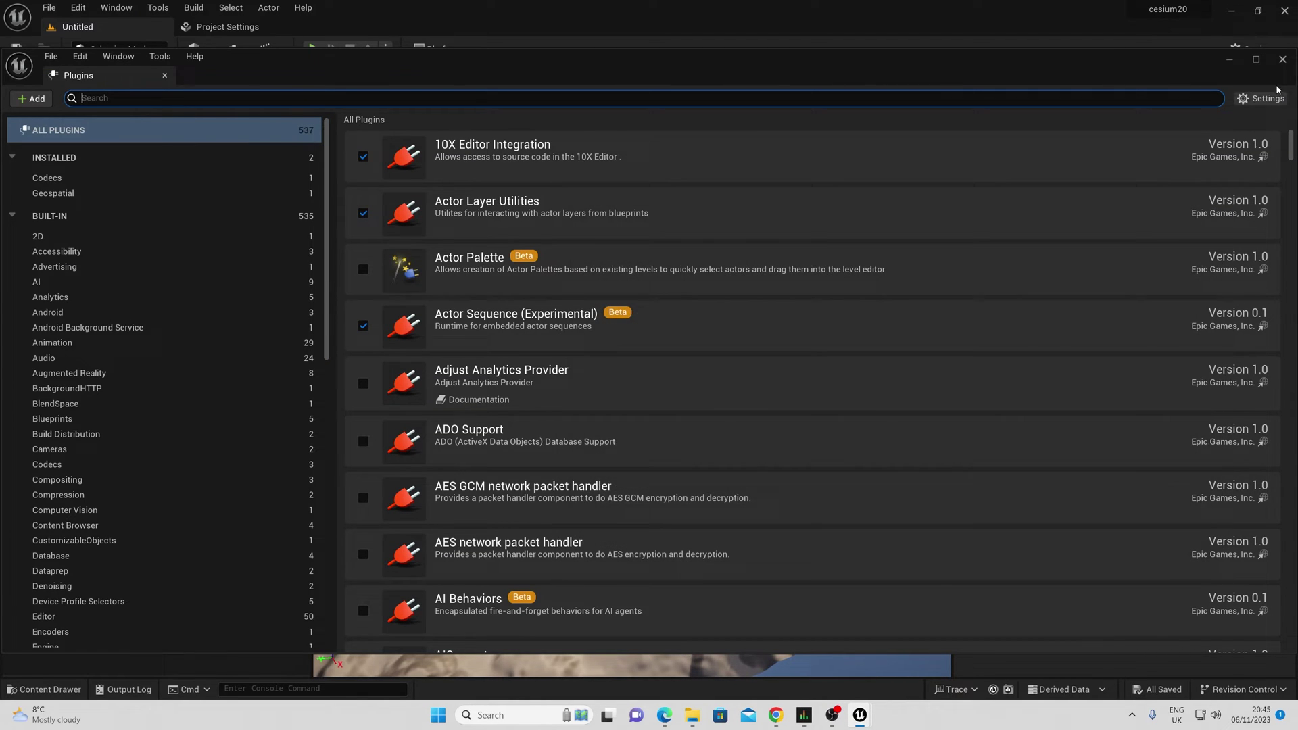
click(1282, 59)
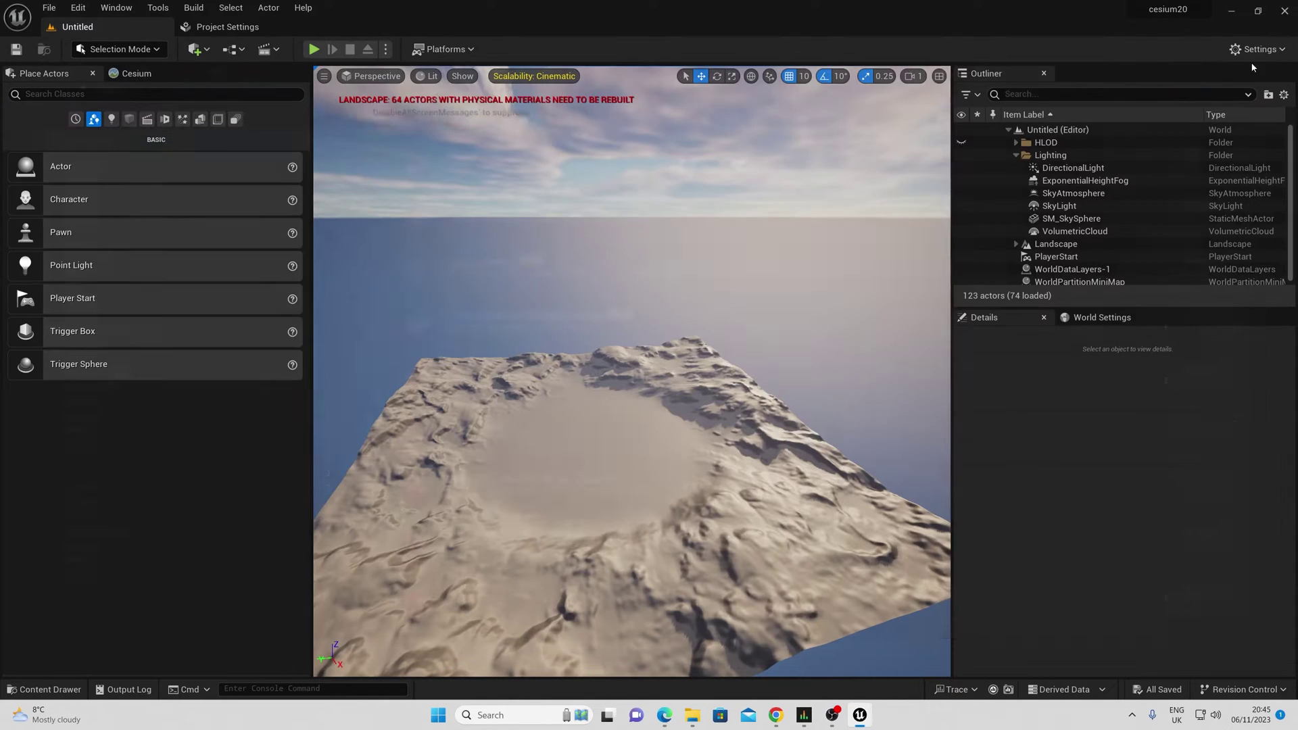
Step: Connect the project to Cesium ion, allow the requested permissions in the browser and return to the editor
click(135, 73)
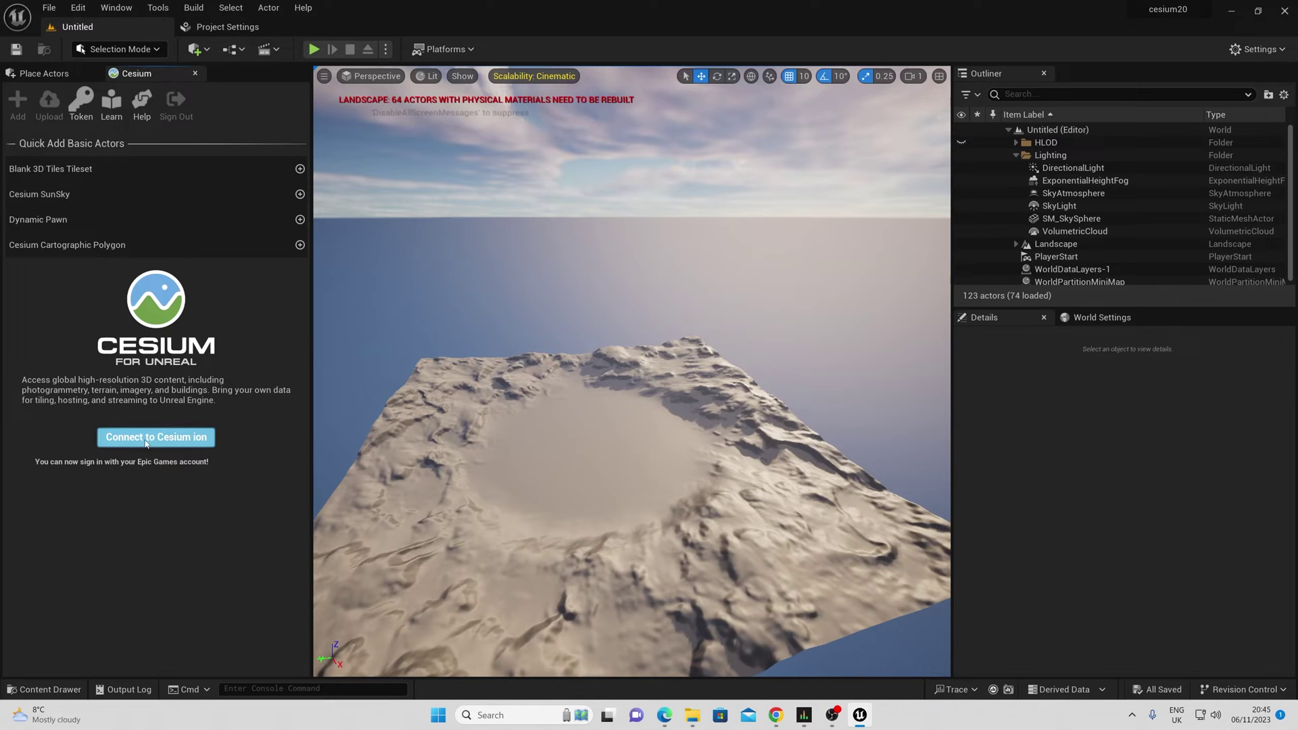
click(169, 438)
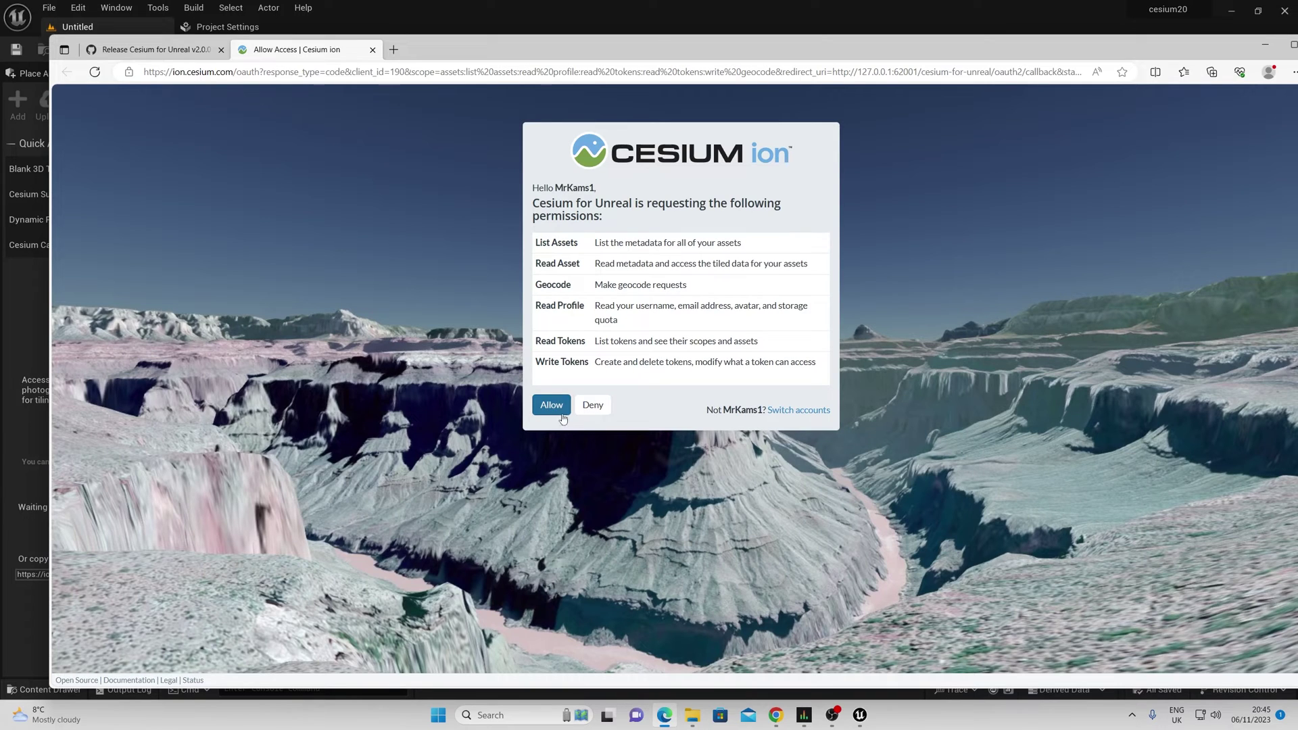
click(551, 405)
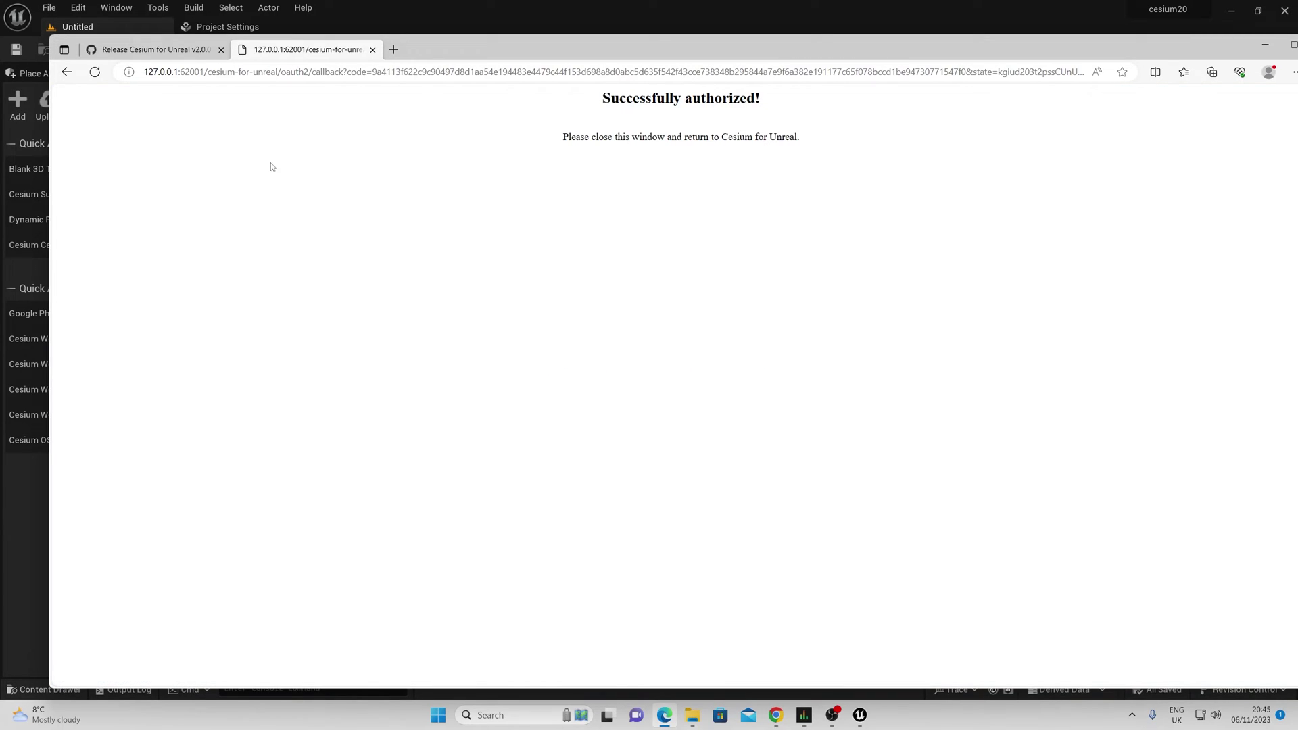
click(1264, 45)
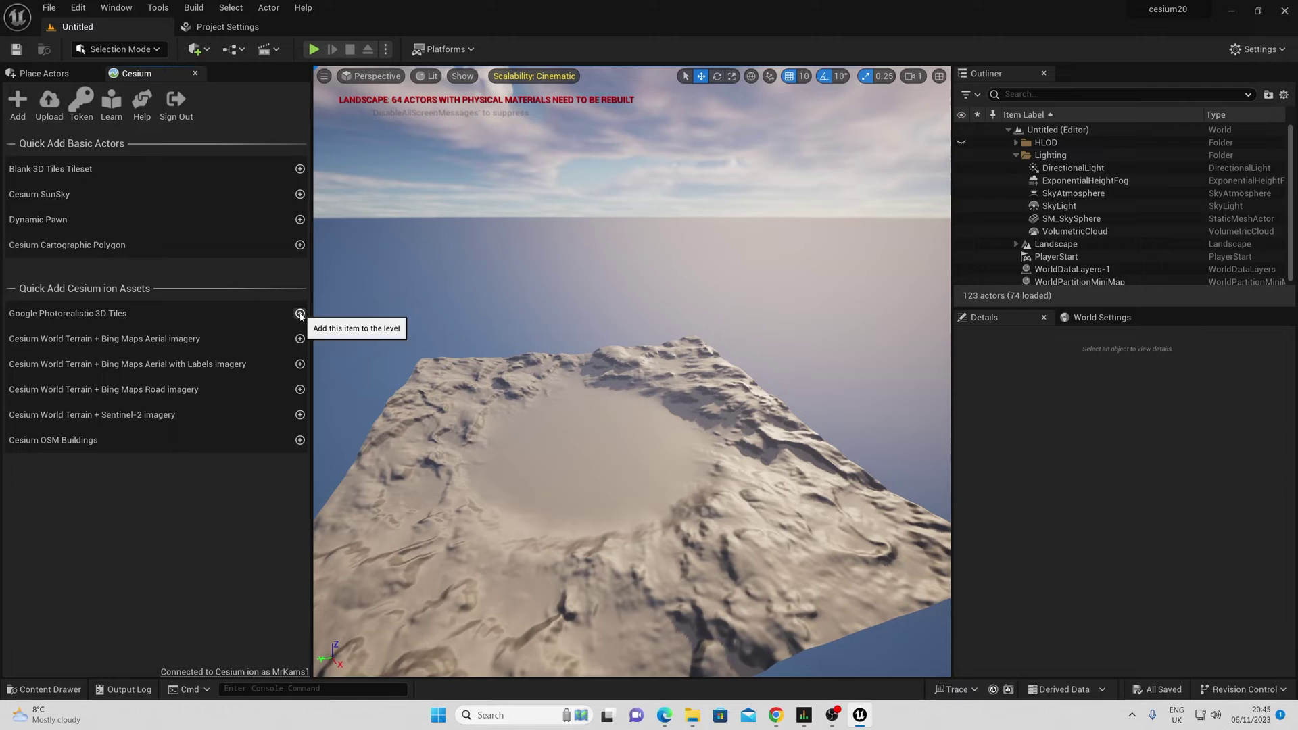
Step: Create a new level from the Empty Level template
click(48, 9)
click(68, 37)
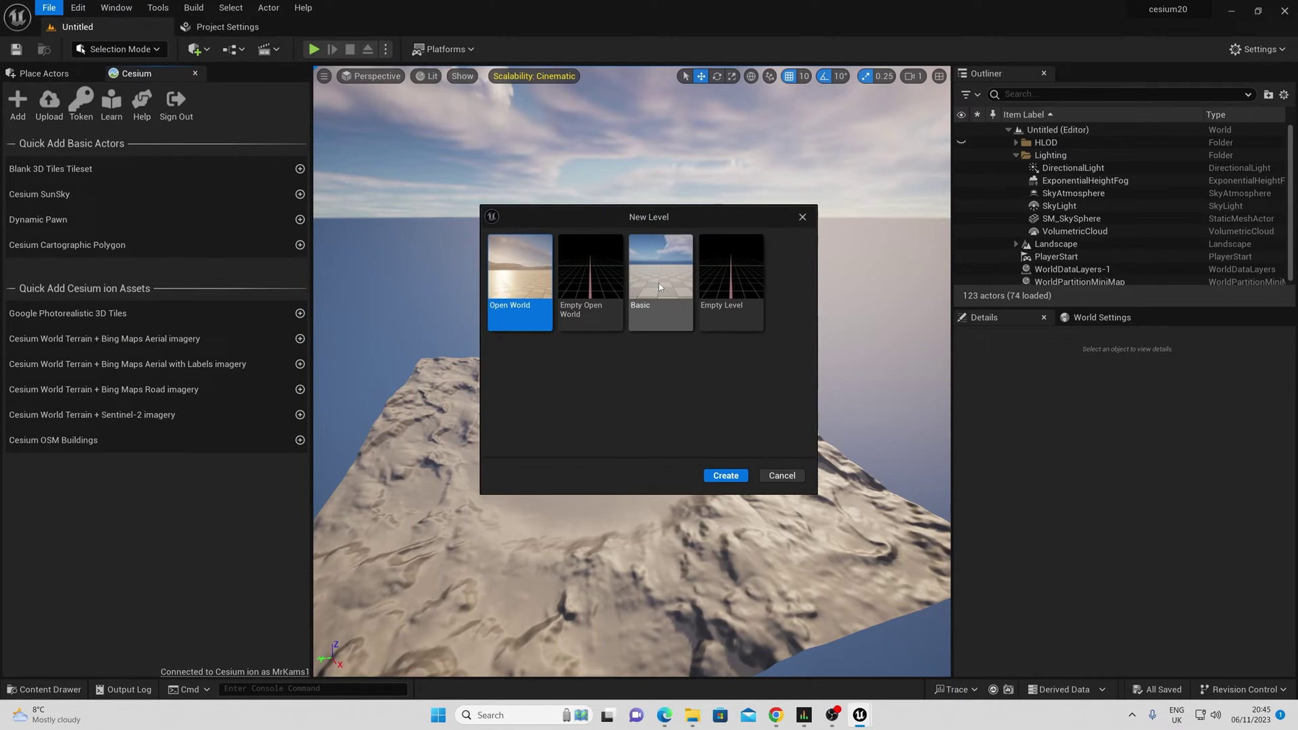
click(729, 292)
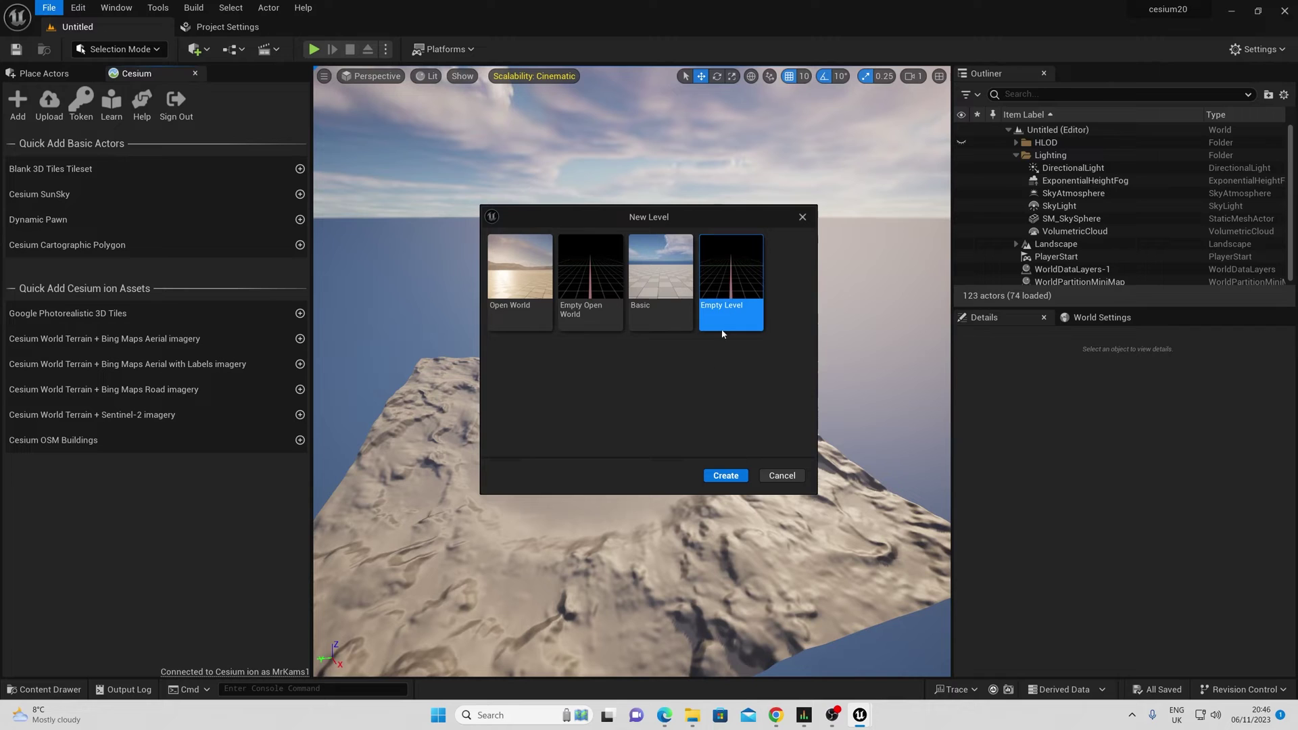
click(726, 476)
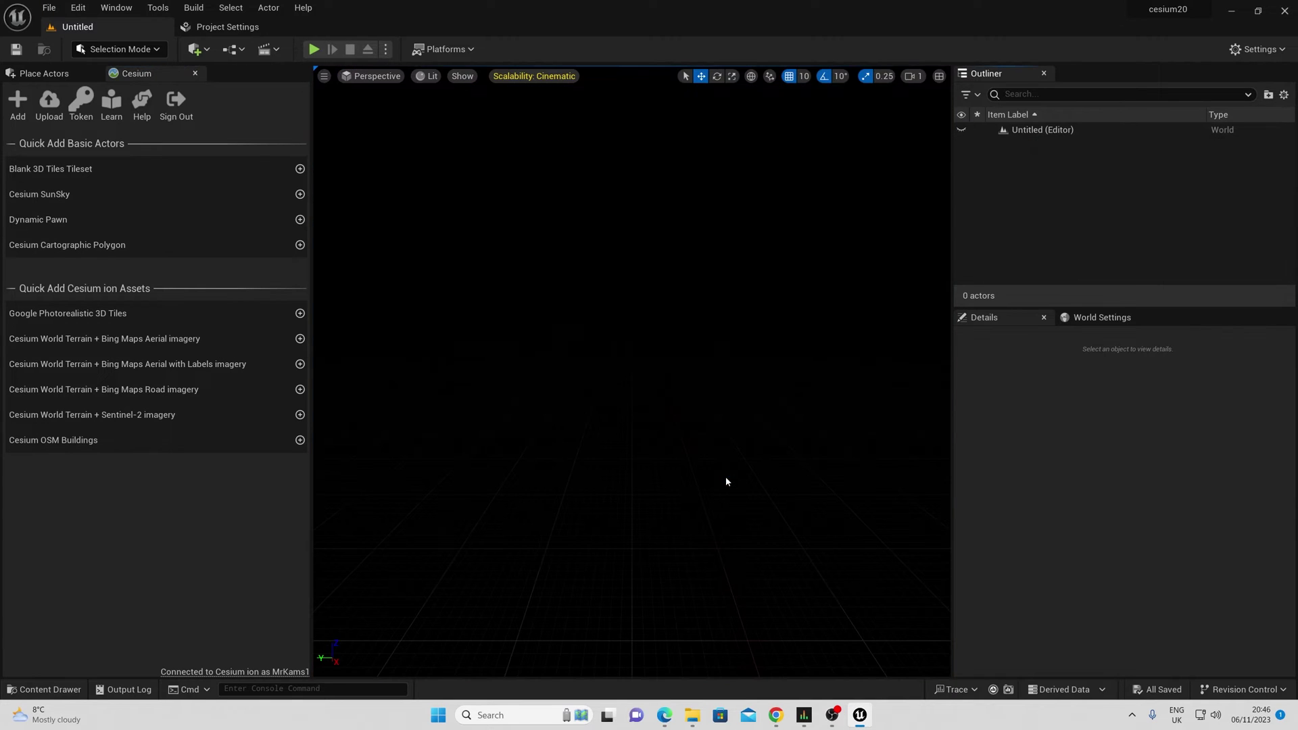
Step: Save the current level as NewMap in the Content folder
click(49, 8)
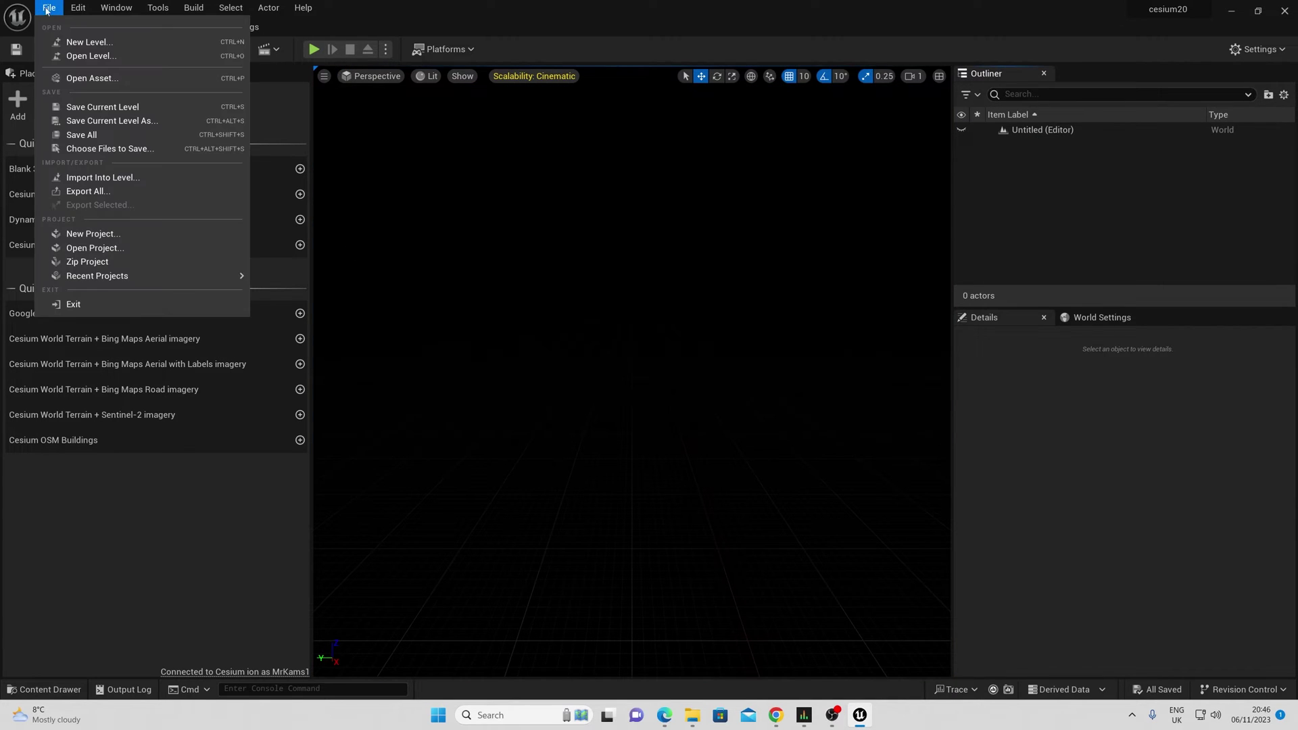
click(140, 121)
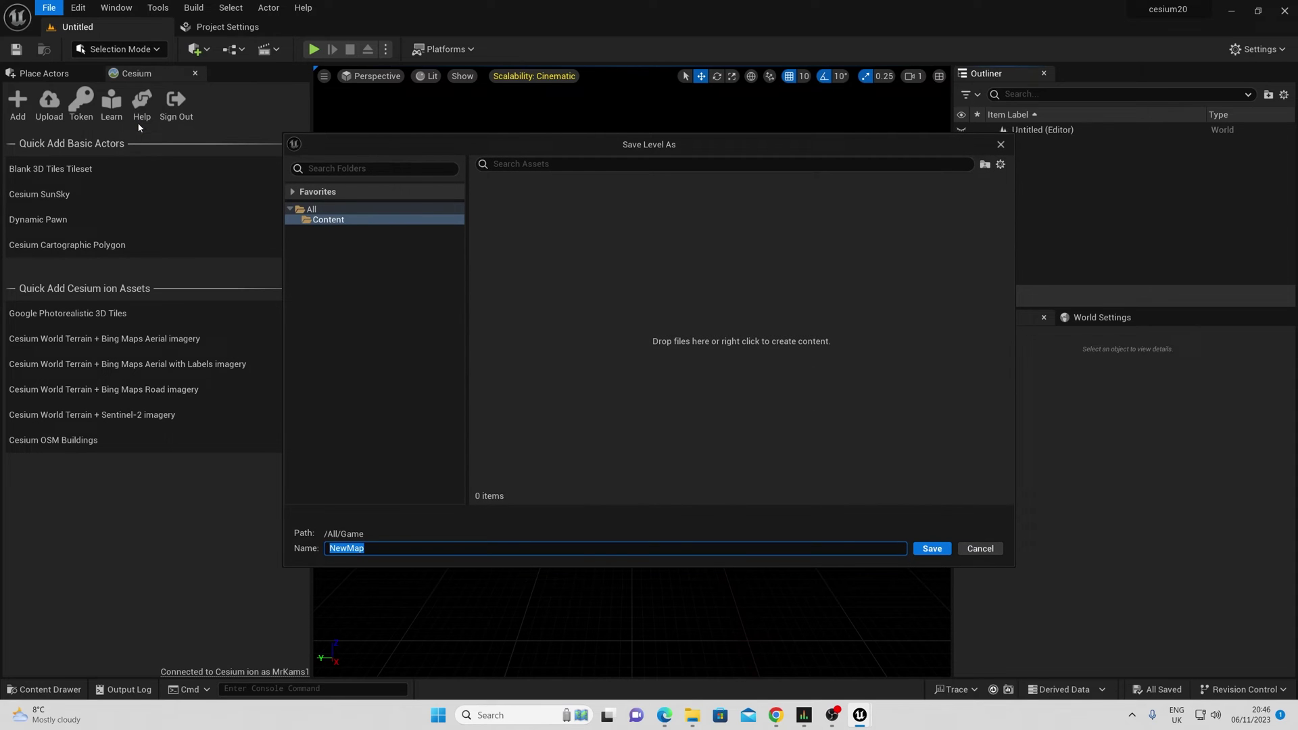
click(931, 548)
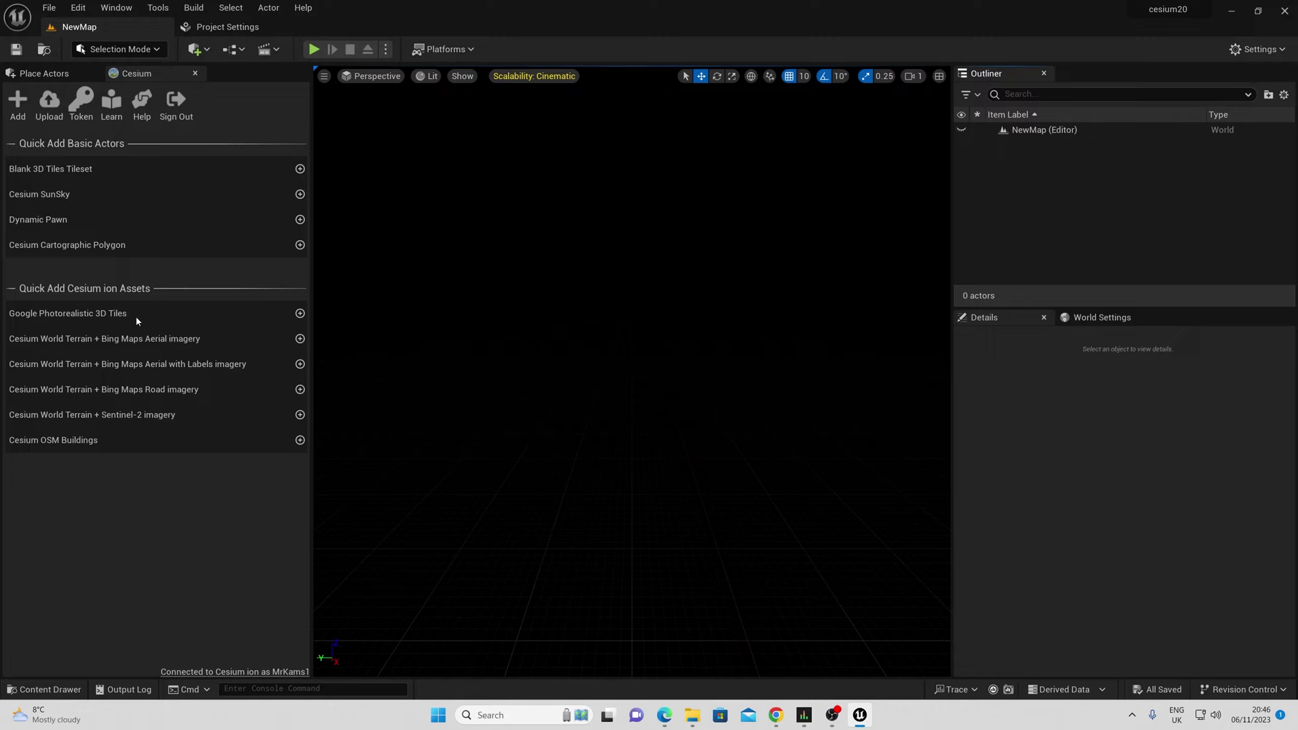
Step: Add Google Photorealistic 3D Tiles to the level, choosing Default Token and confirming the project default token, and add a Cesium SunSky
click(302, 314)
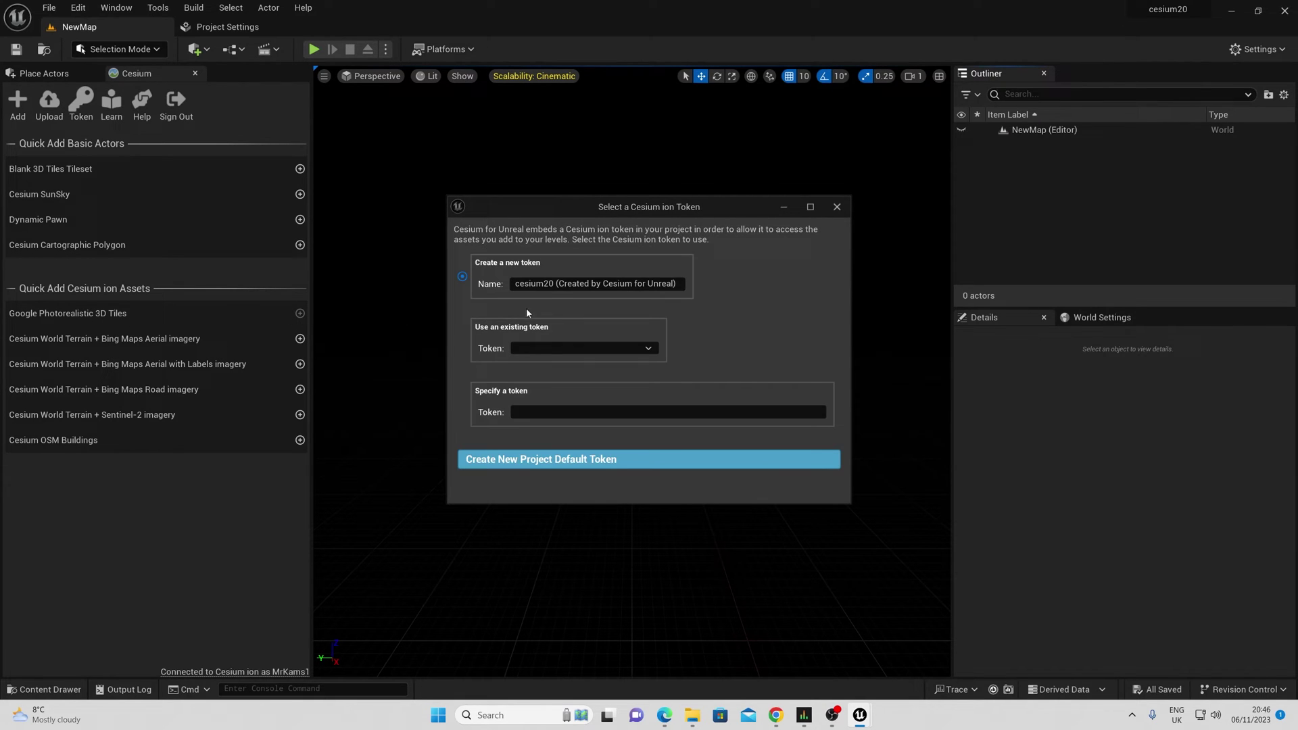
click(578, 351)
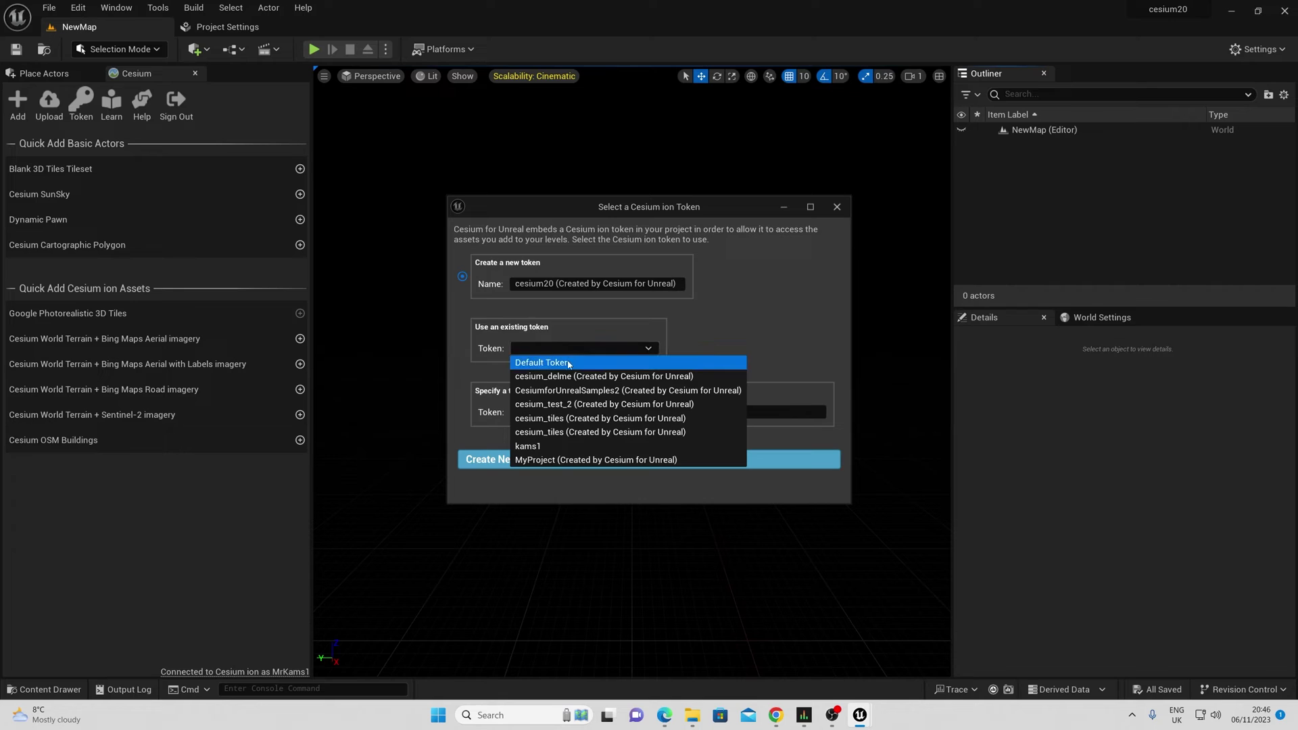
click(572, 364)
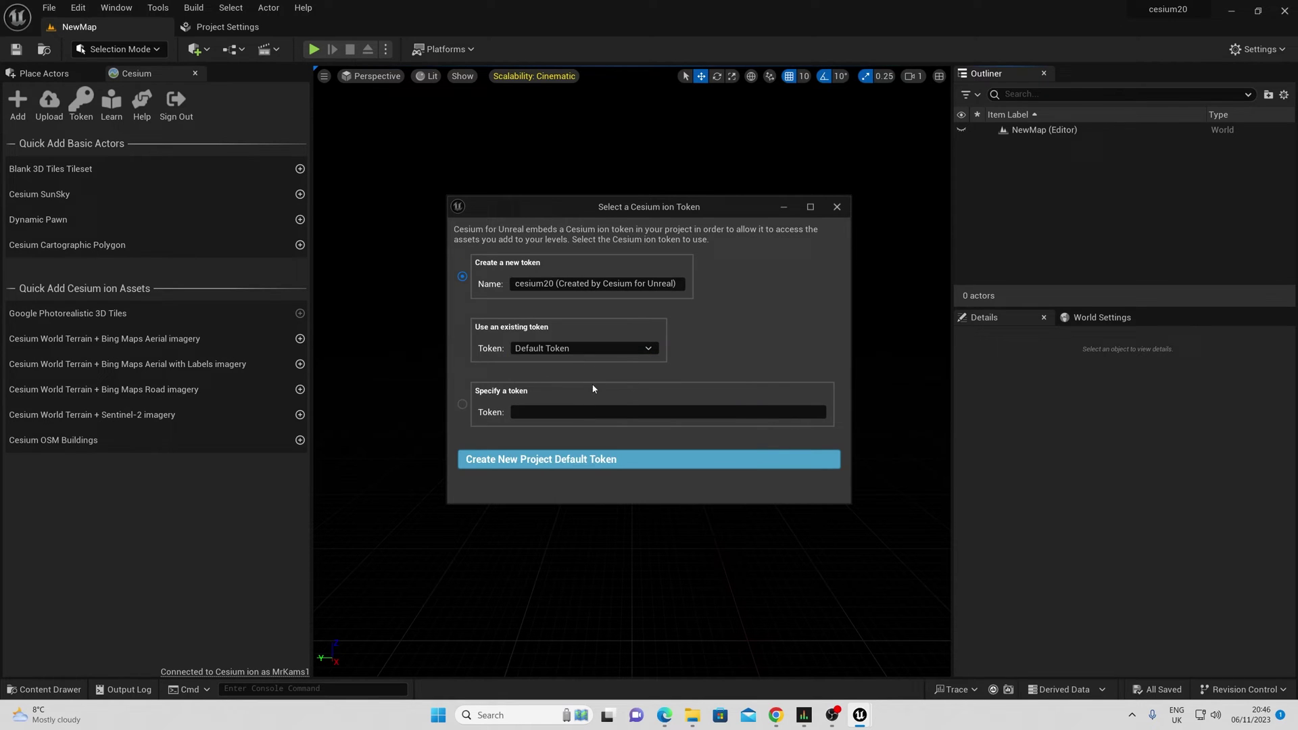
click(545, 462)
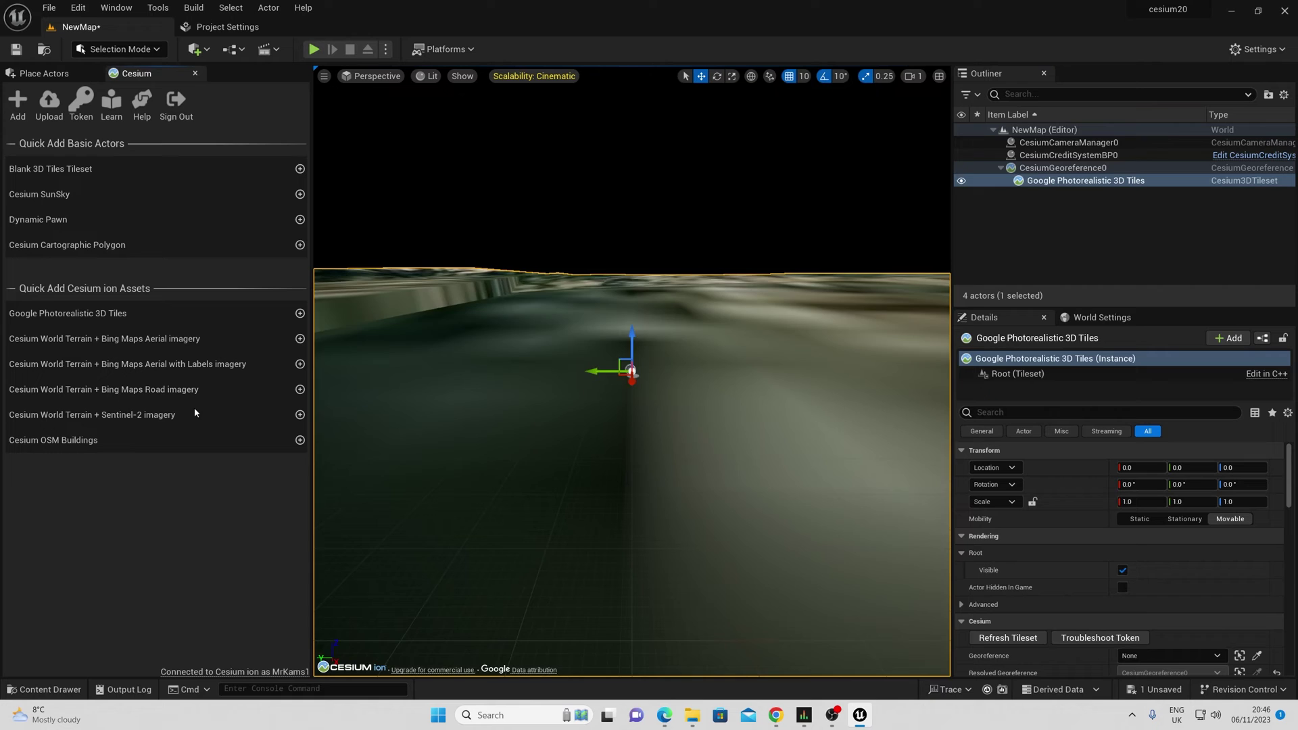
click(300, 194)
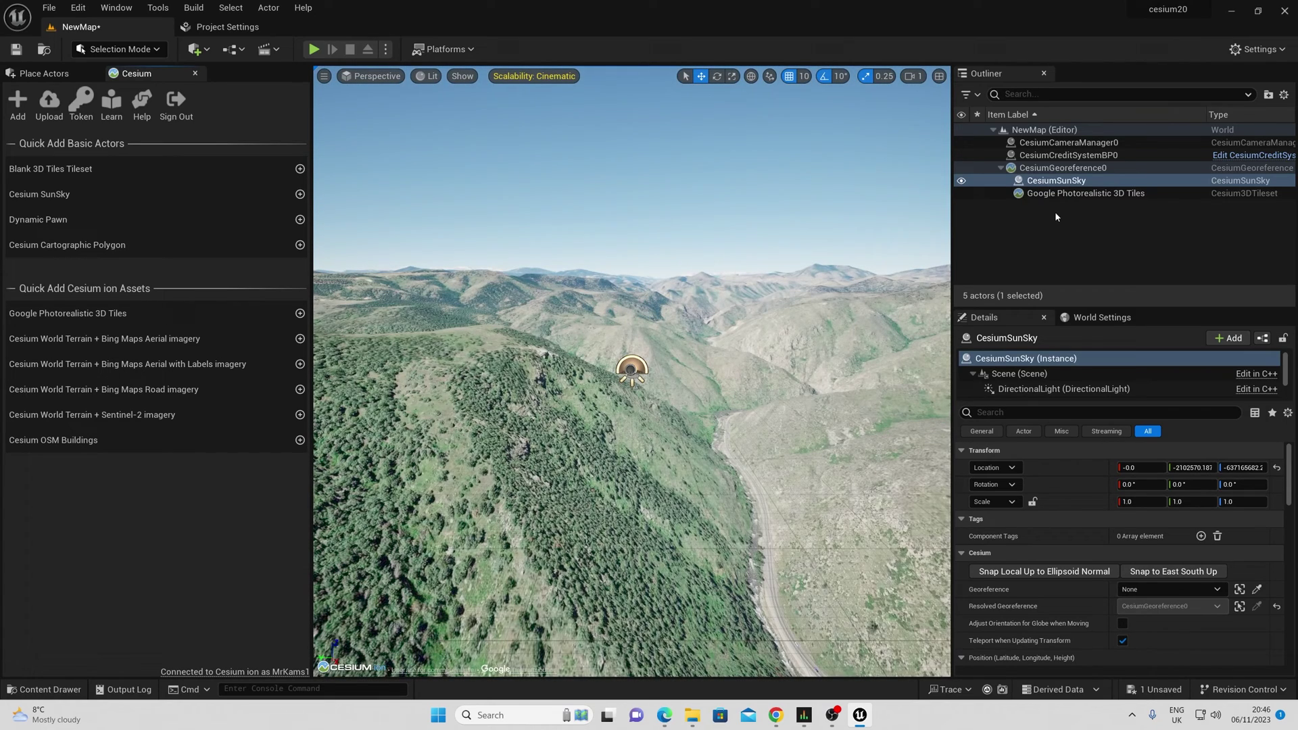
Step: Examine the source options of the Google Photorealistic 3D Tiles tileset
click(1065, 193)
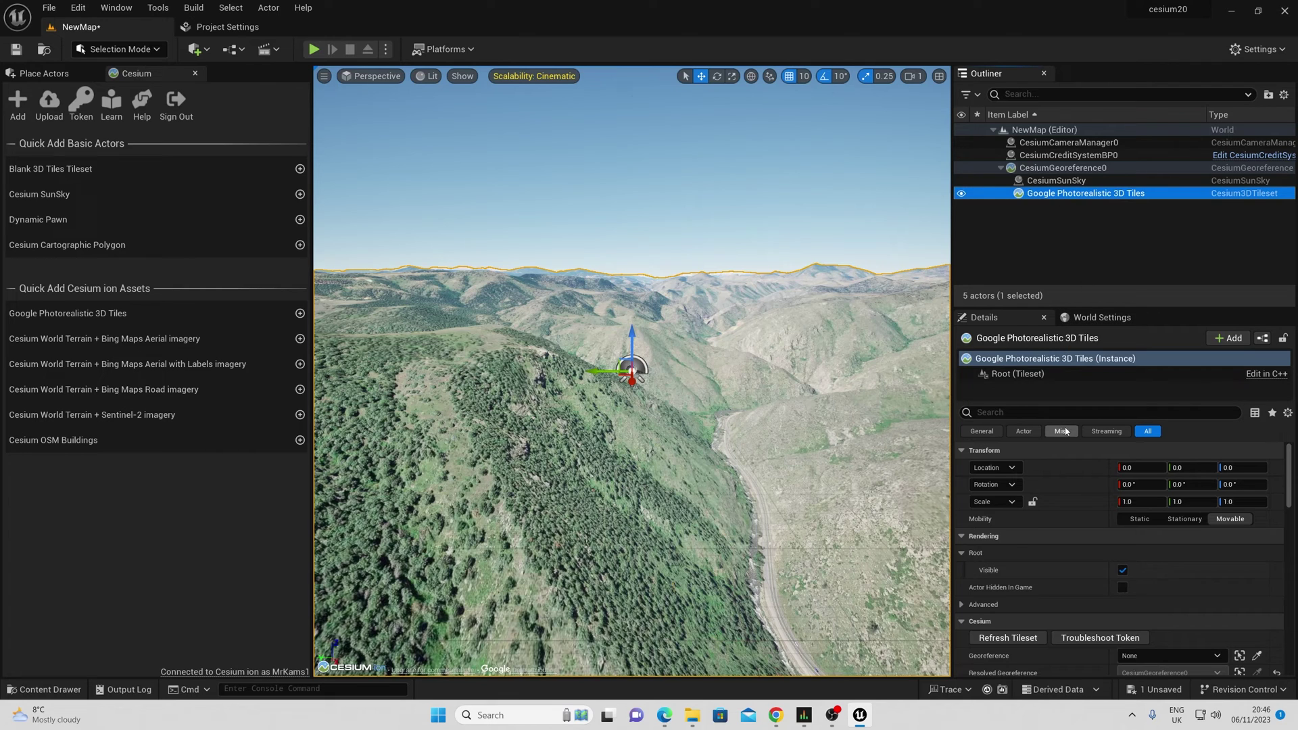
scroll(1149, 487, down, 5)
click(1153, 478)
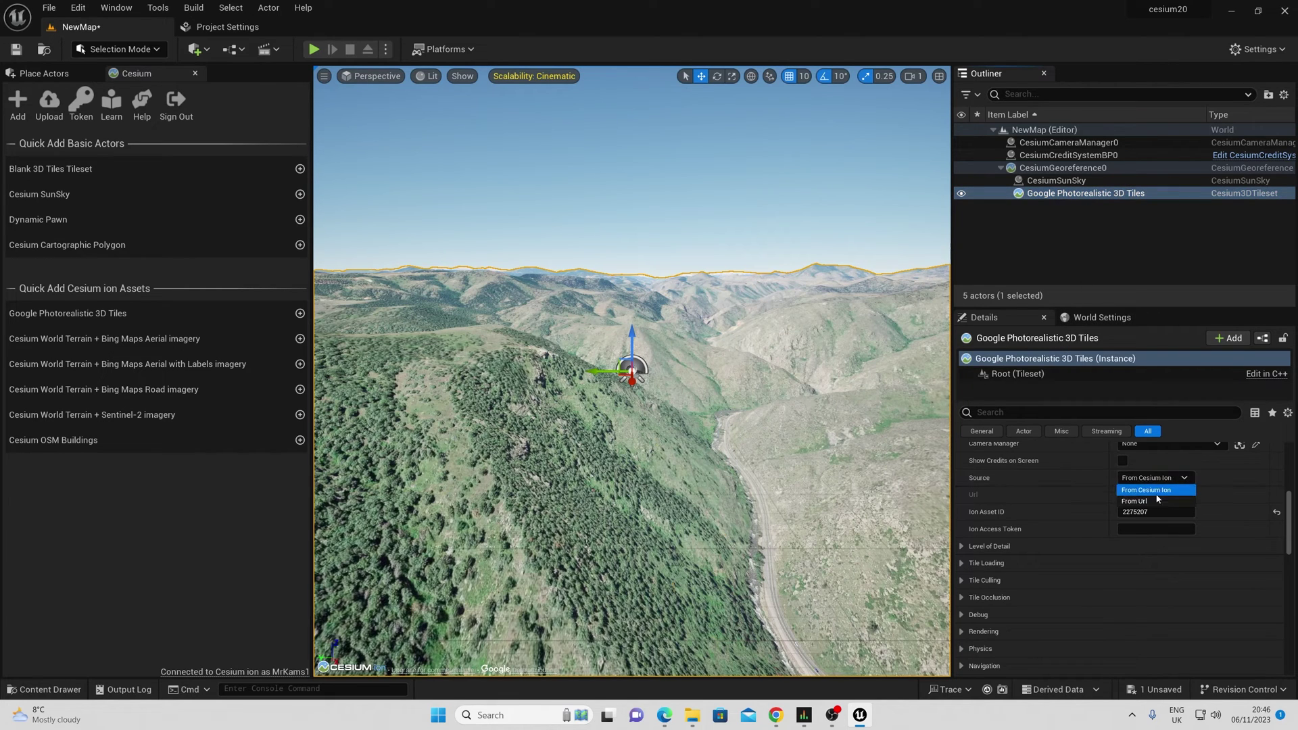
click(1134, 501)
Step: Try the origin latitudes 34.313146 and 42.749337 on CesiumGeoreference0
click(1062, 168)
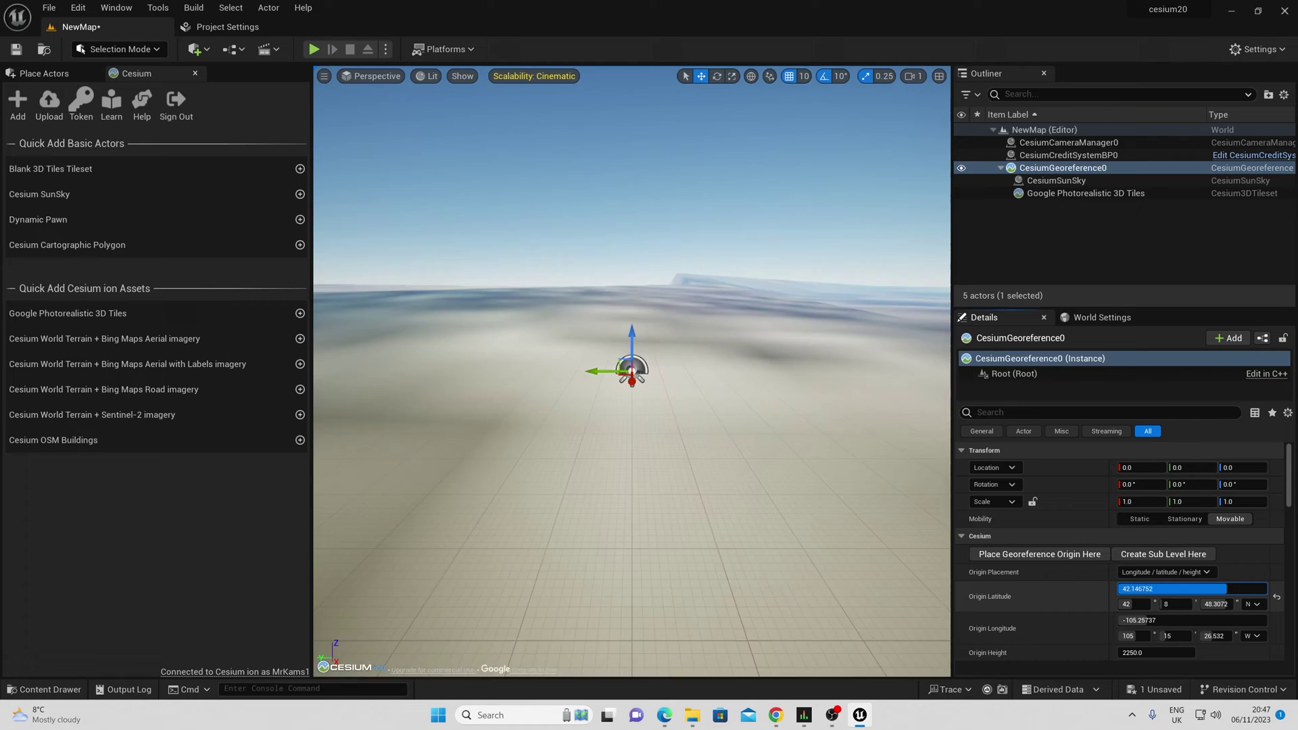
text(34.313146)
key(Return)
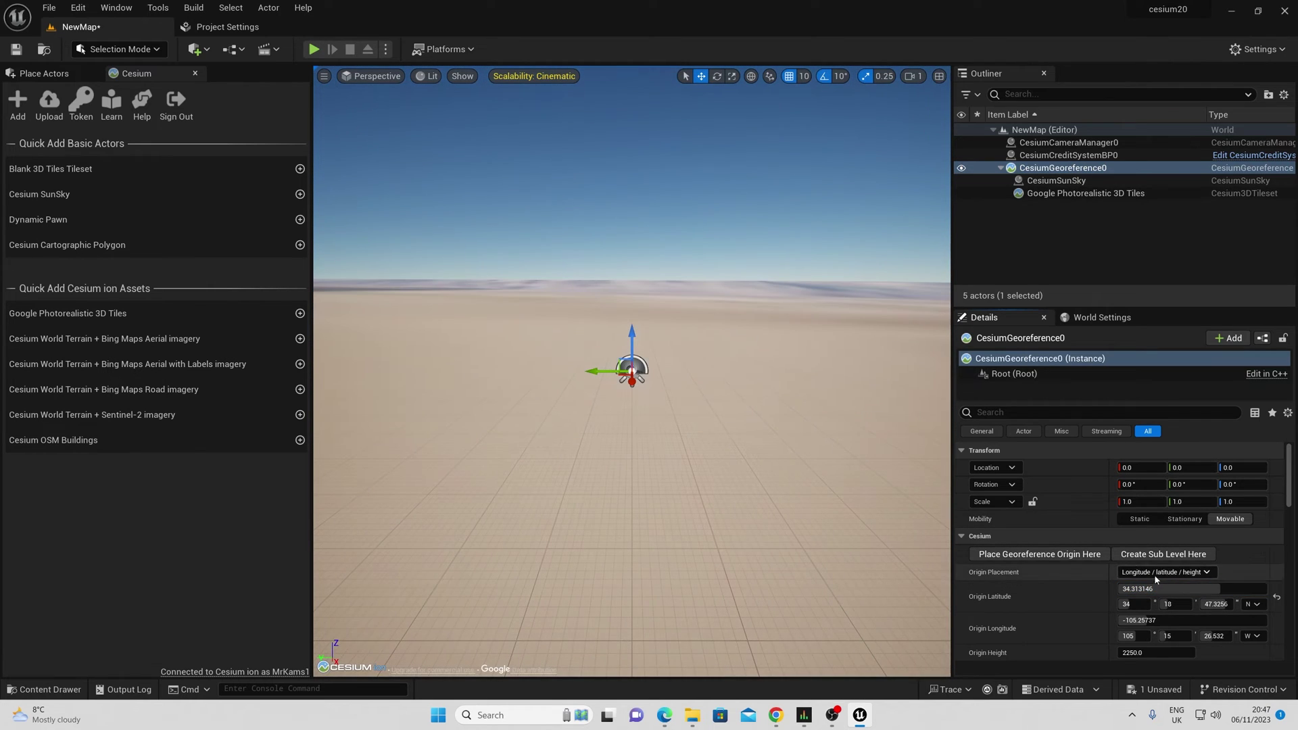
drag(1155, 588, 1156, 601)
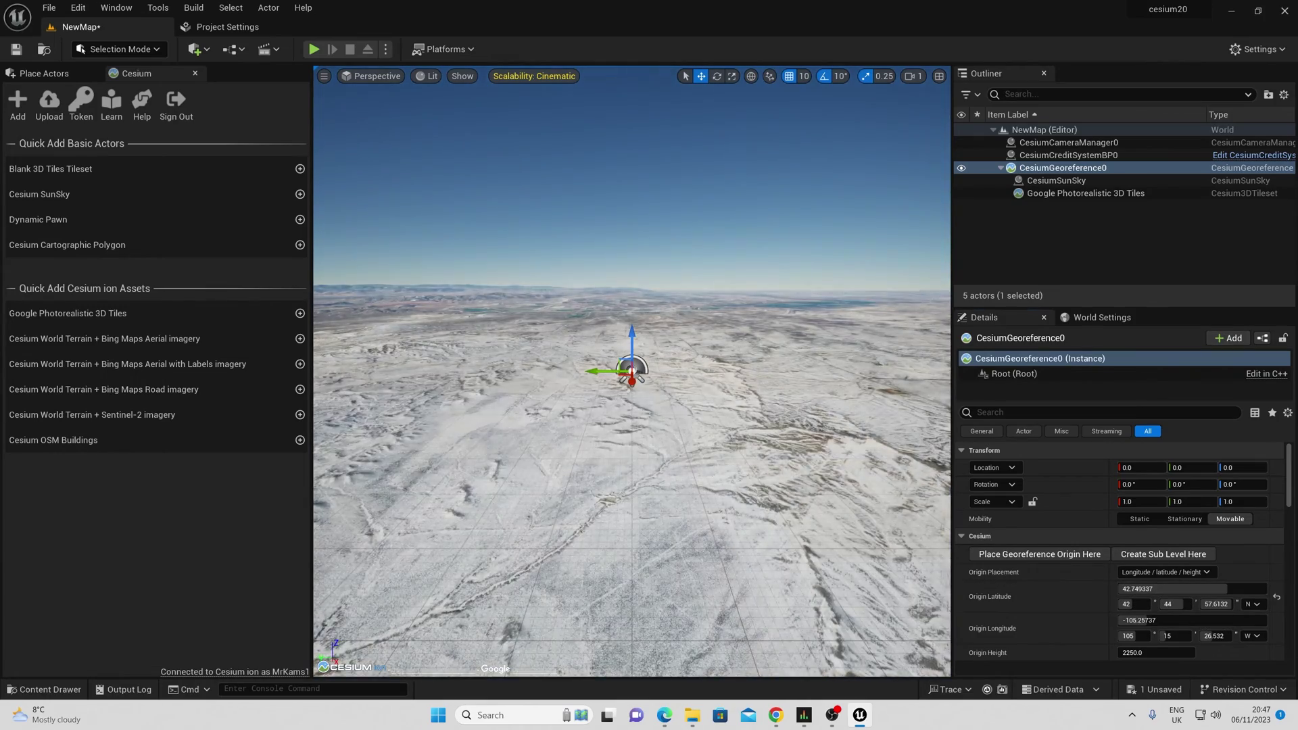
Step: Raise the viewport camera speed to 32 and fly over the terrain
key(f)
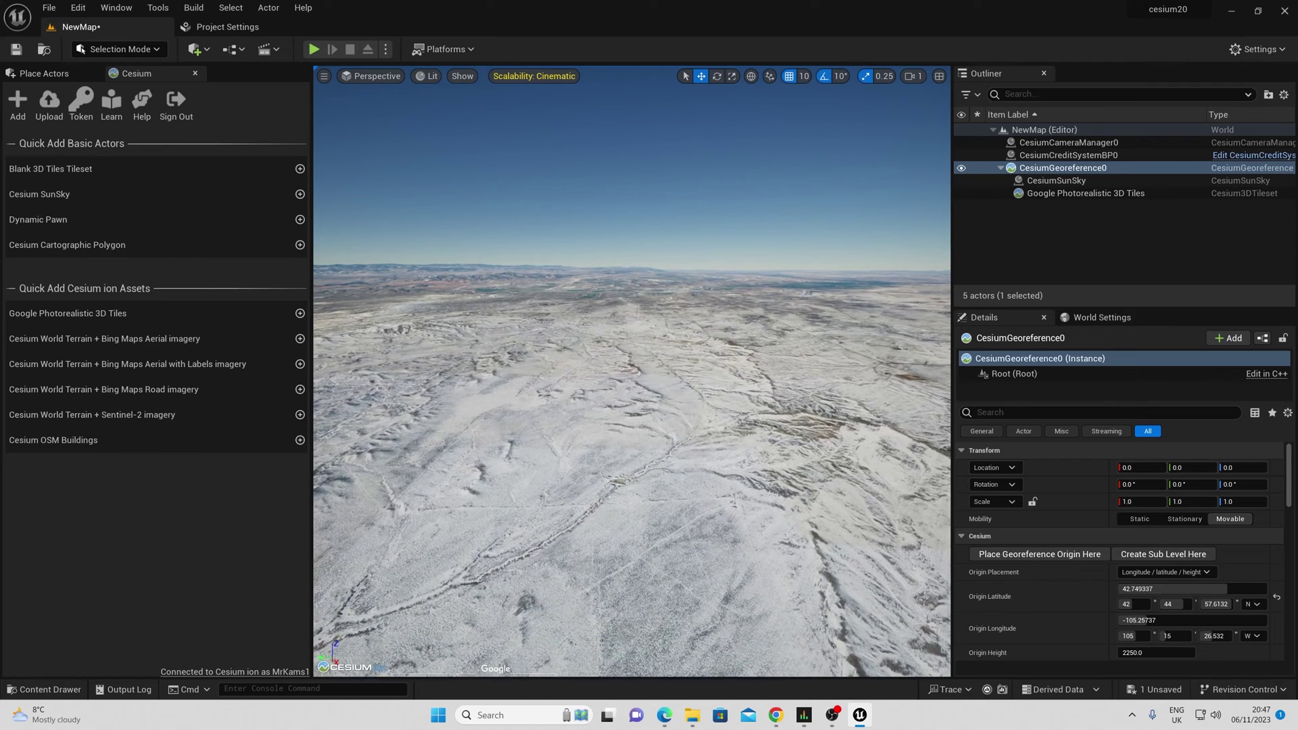
click(913, 76)
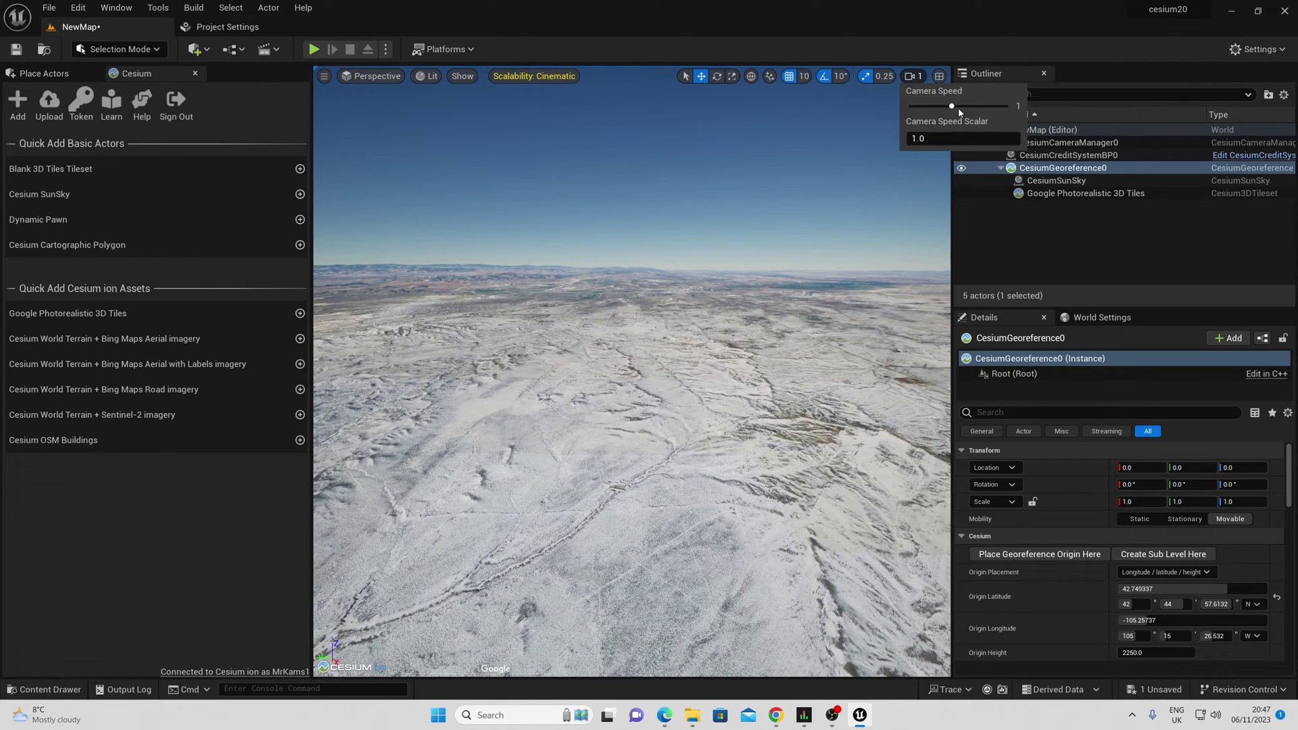
drag(952, 106, 1007, 106)
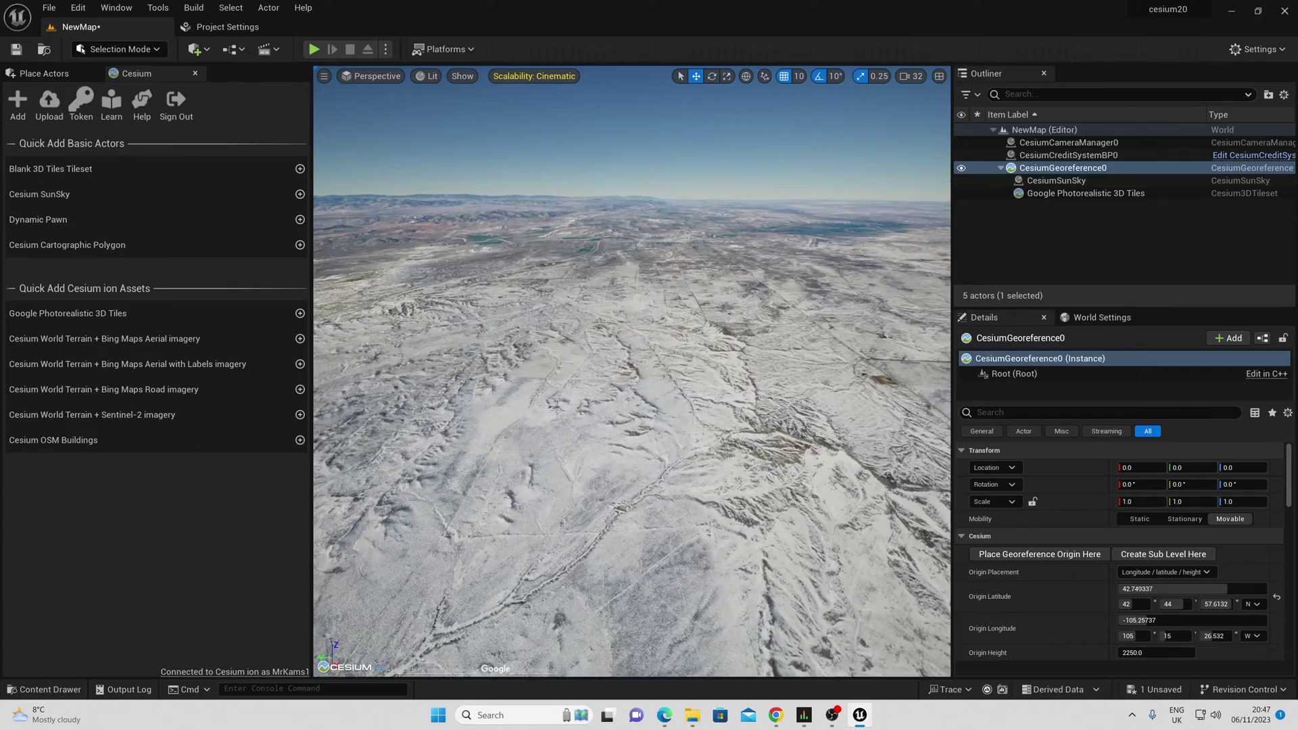
right_drag(632, 371, 631, 371)
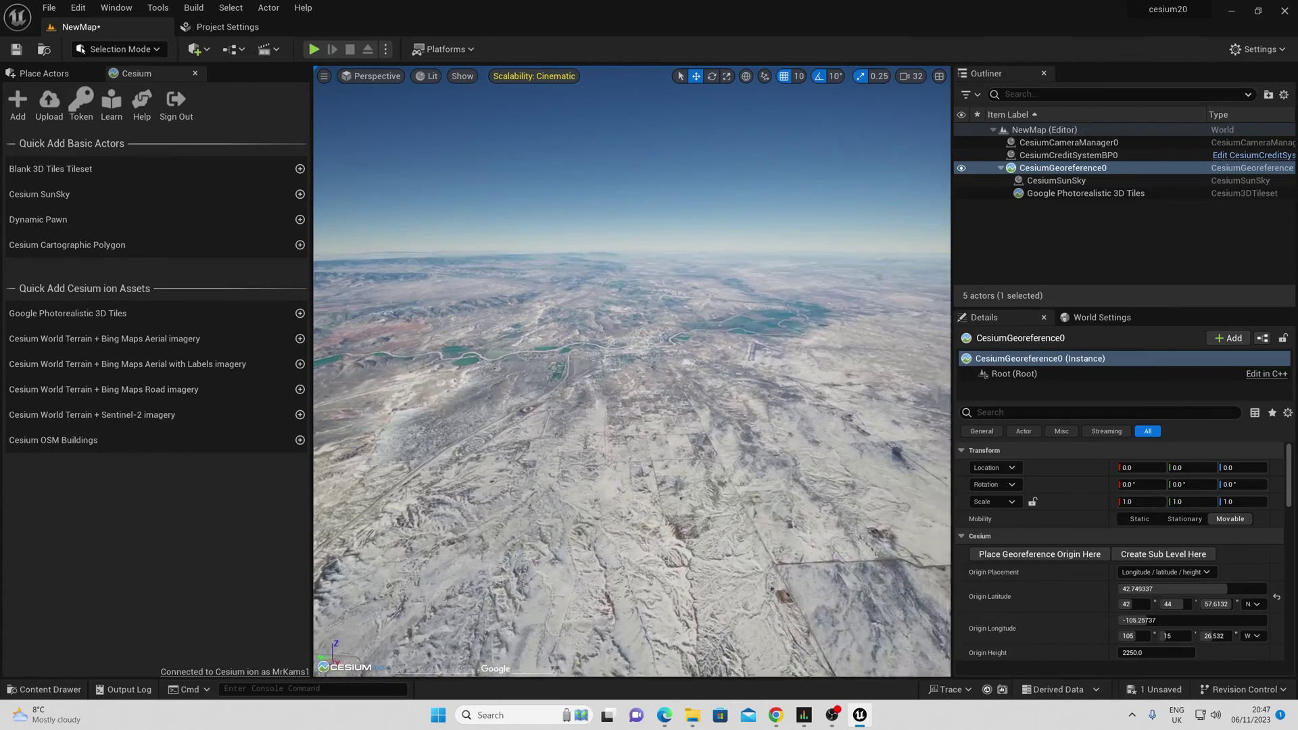
right_drag(476, 347, 476, 346)
Step: Switch to Chrome, search for google maps and open the map of London
click(775, 715)
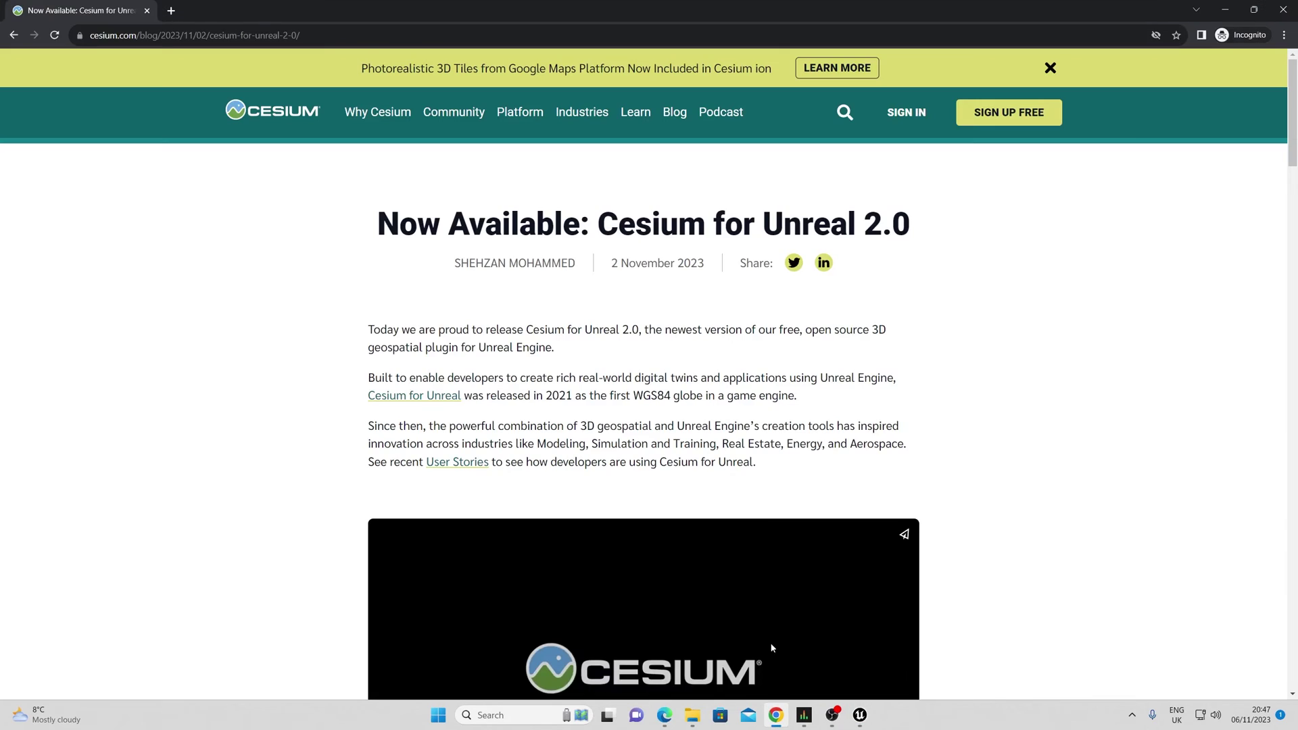
click(326, 37)
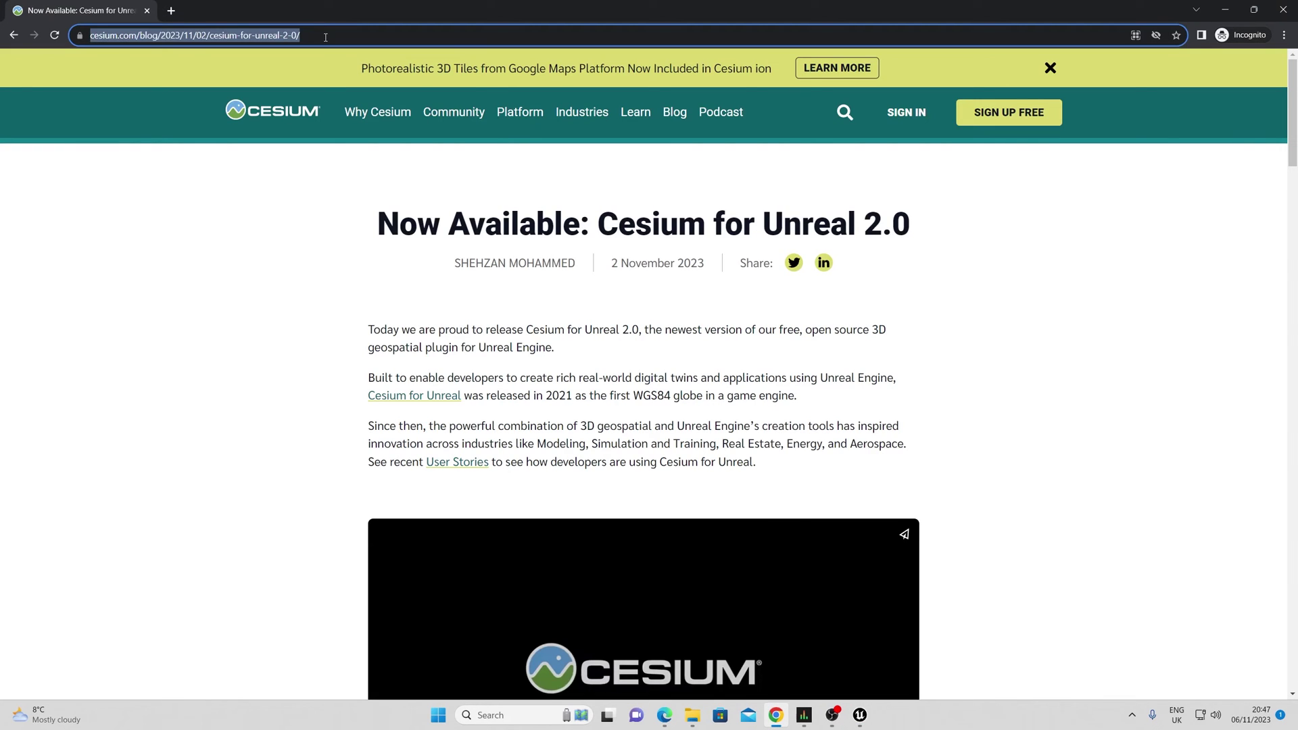
text(good)
key(BackSpace)
key(BackSpace)
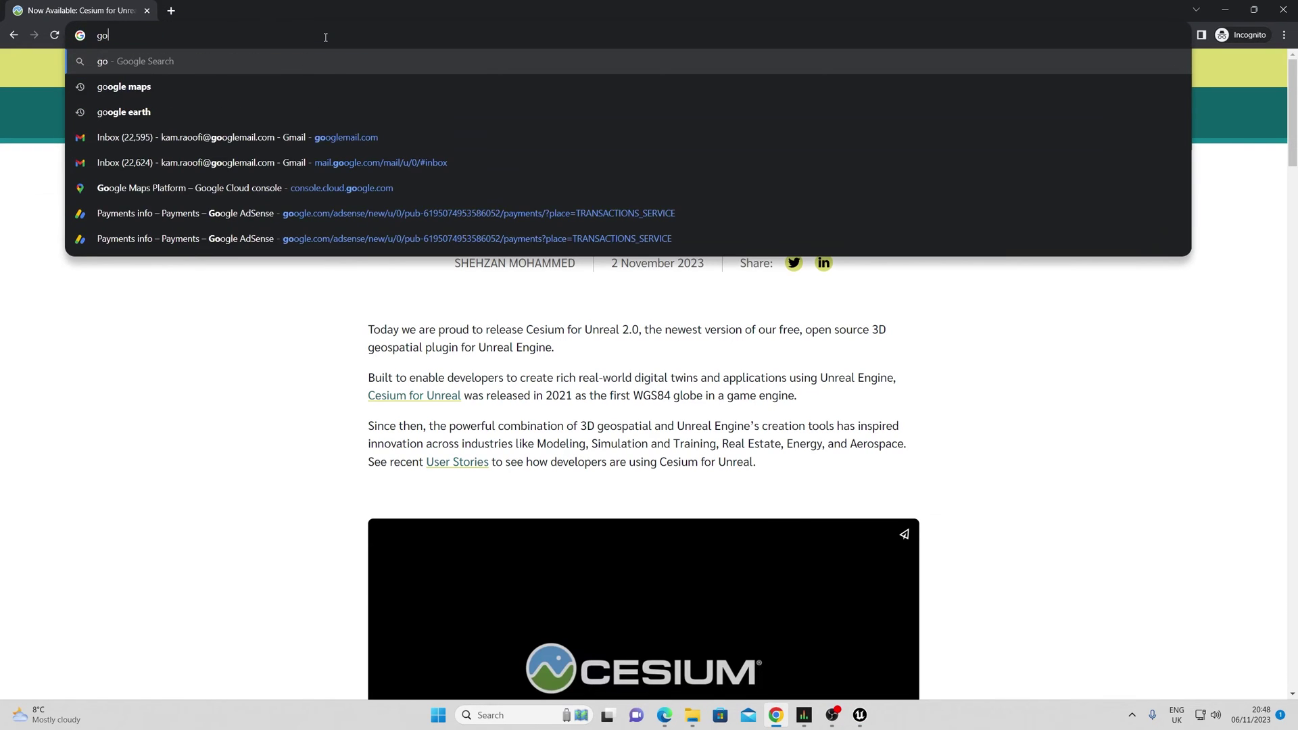
text(ogle maps)
key(Return)
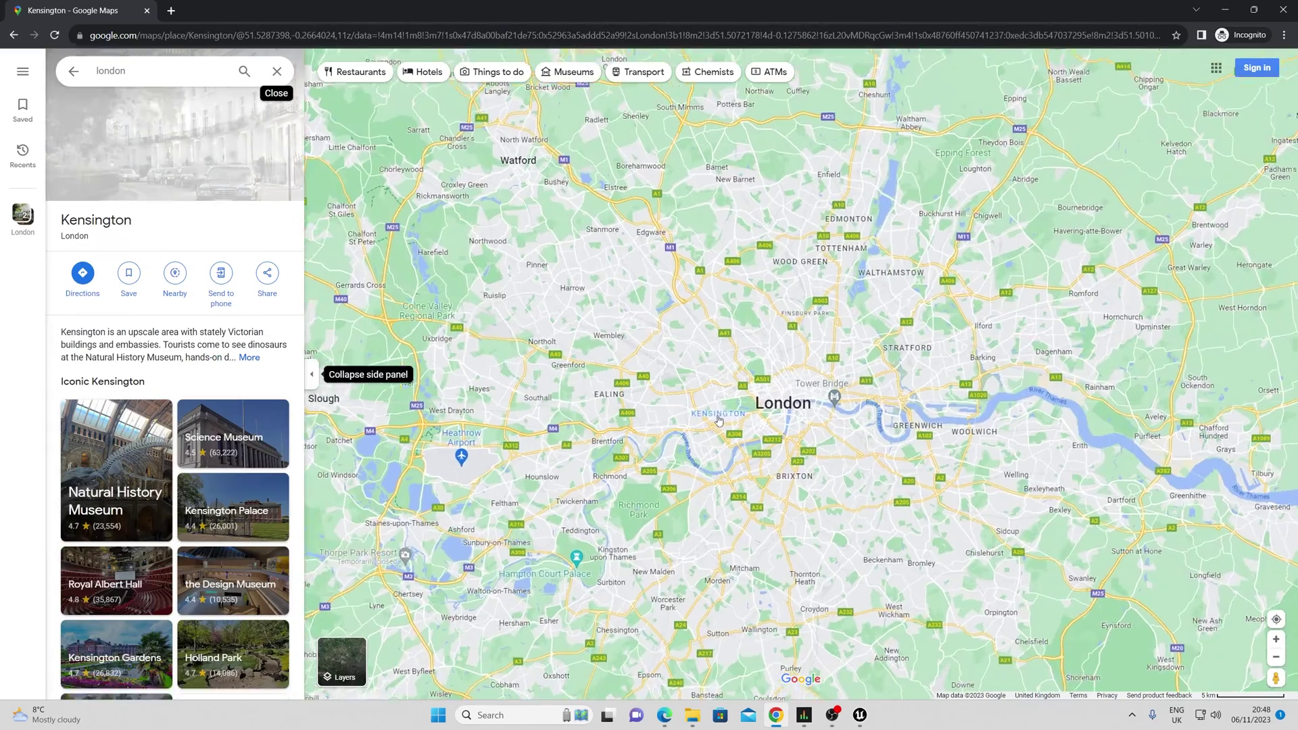
Step: Copy the coordinates 51.49121, -0.22614 of Hammersmith from the map and paste them into a Notepad note
scroll(713, 429, up, 5)
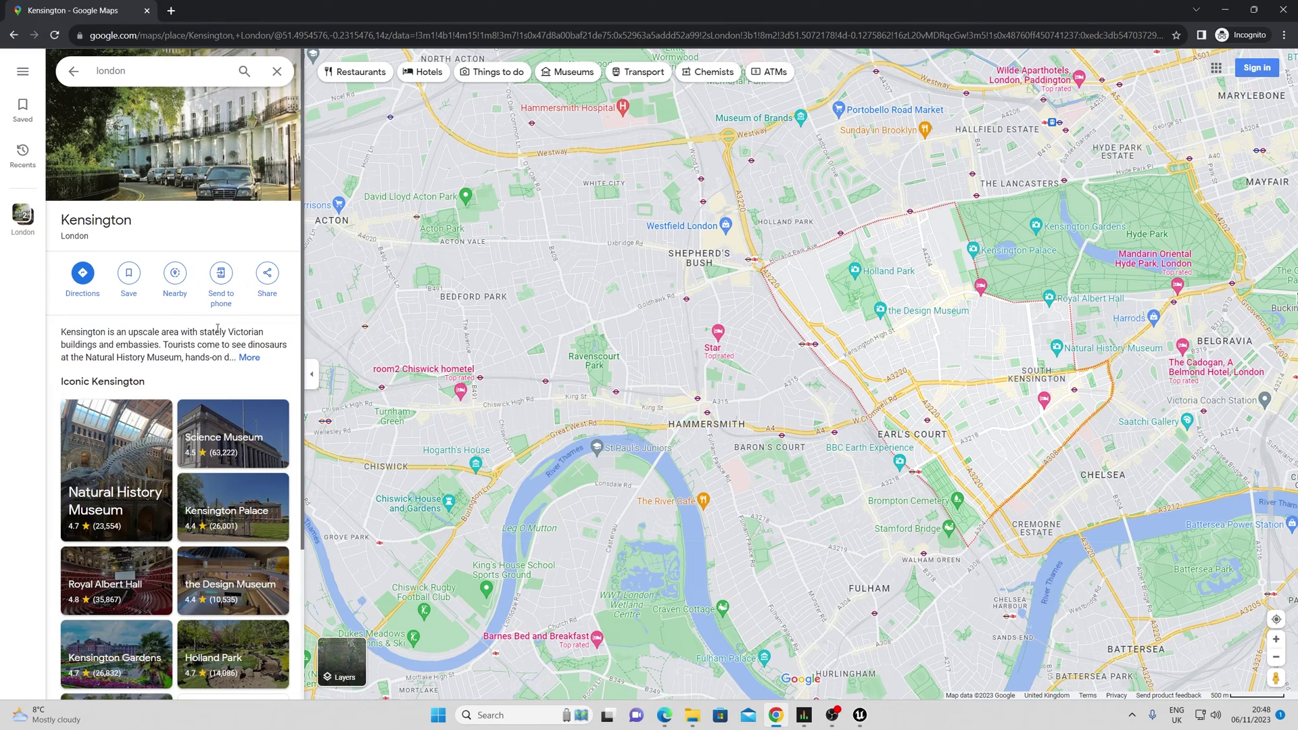
right_click(690, 428)
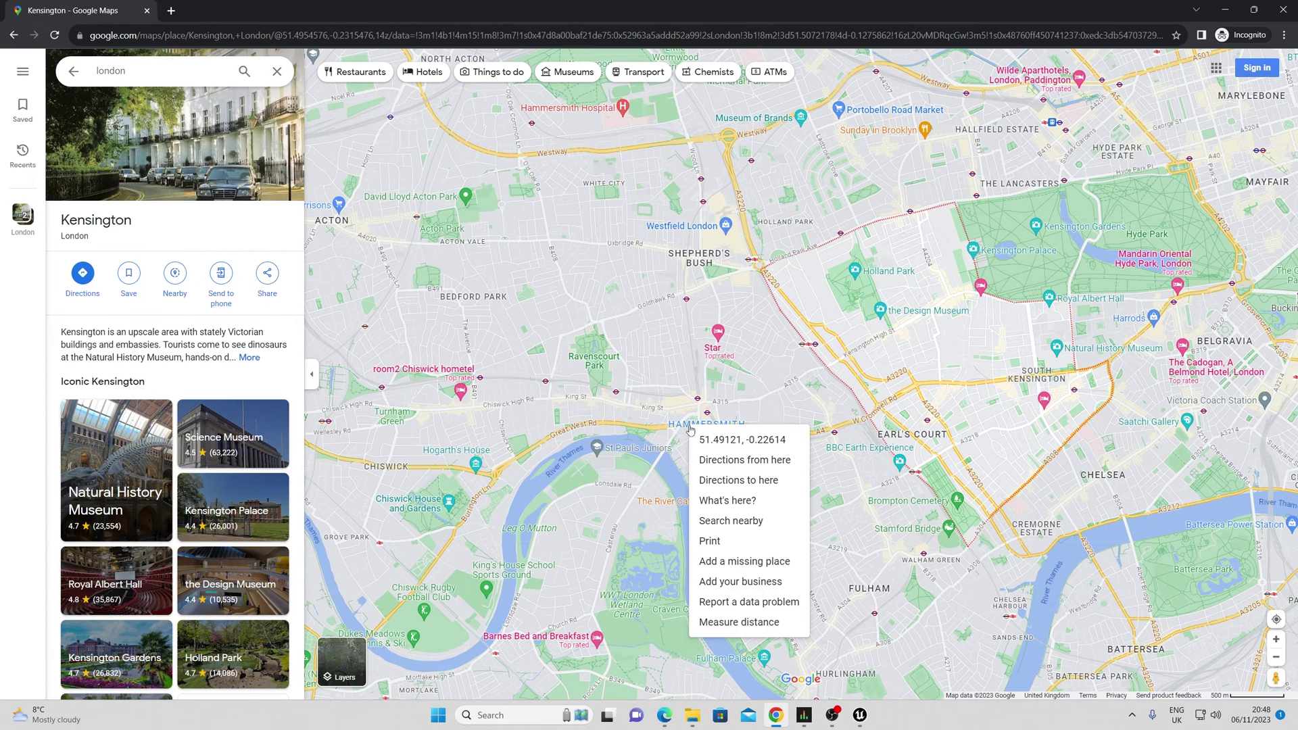
click(738, 439)
click(490, 714)
text(notepad)
key(Return)
click(428, 277)
key(ctrl+v)
Step: Copy the latitude from the note and set the origin latitude of CesiumGeoreference0 in Unreal Editor to 51.491209
double_click(189, 246)
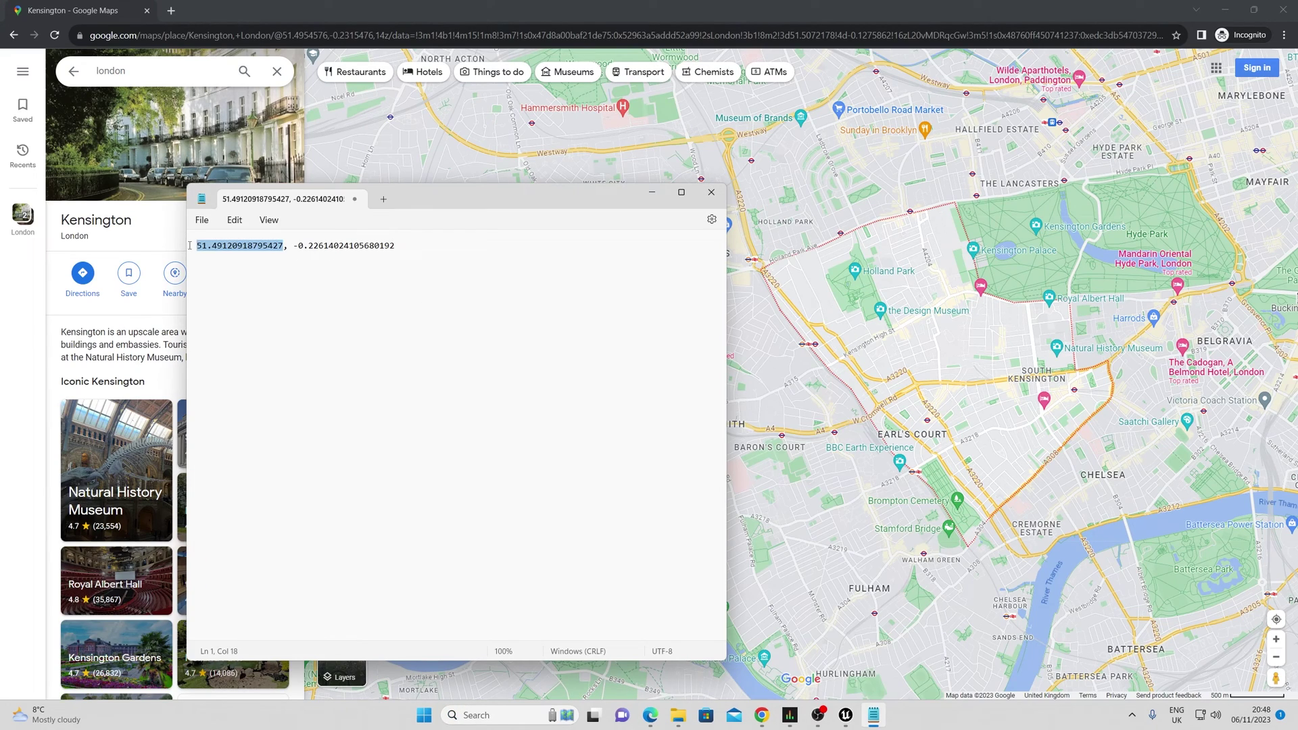
click(845, 715)
click(1155, 587)
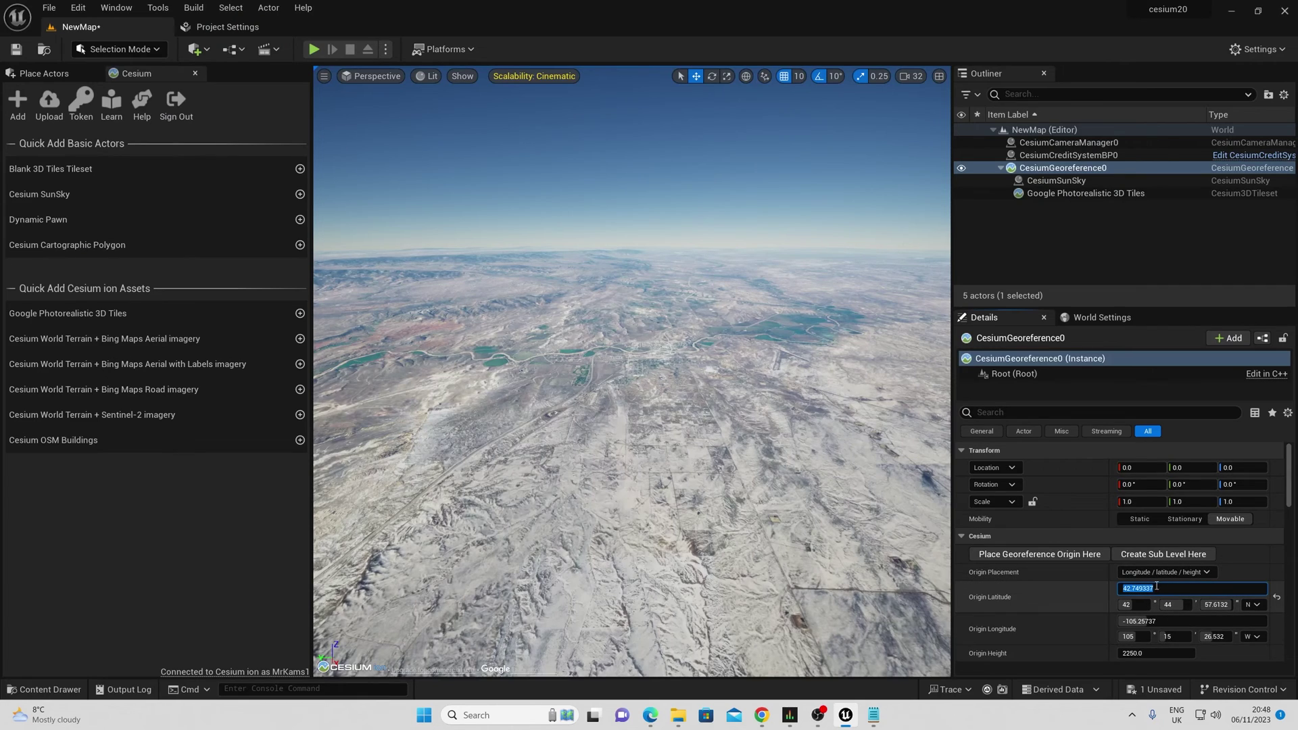
key(ctrl+v)
key(Return)
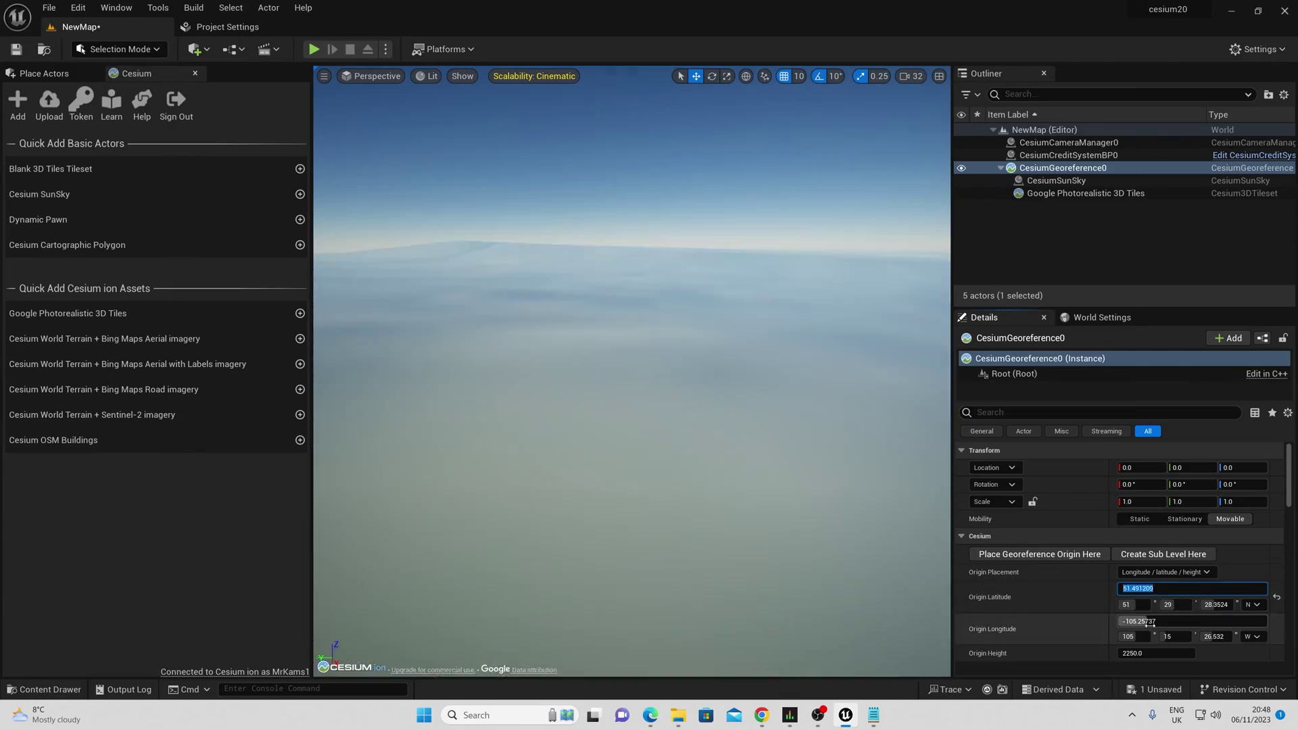
Step: Copy the longitude from the Notepad note and set the origin longitude of CesiumGeoreference0 in Unreal Editor to -0.22614
click(873, 714)
double_click(345, 203)
key(ctrl+c)
click(845, 714)
click(1155, 620)
key(ctrl+v)
key(Return)
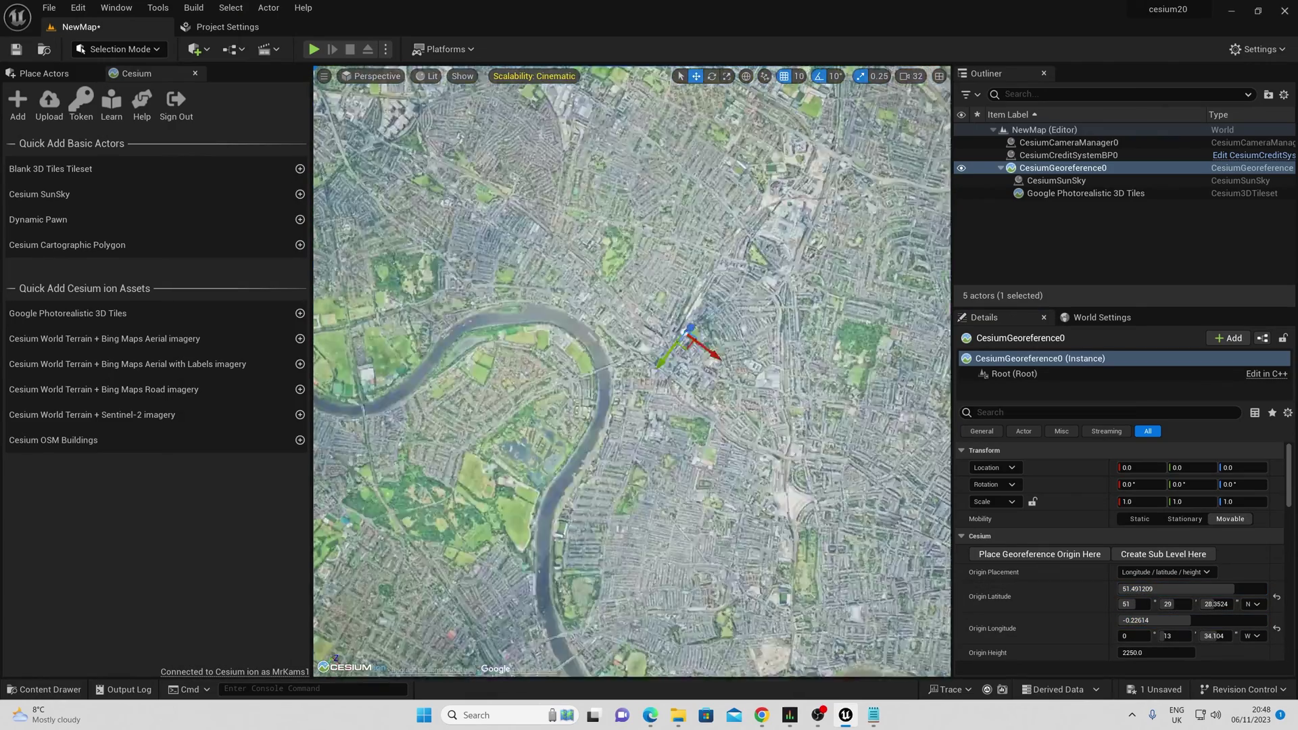